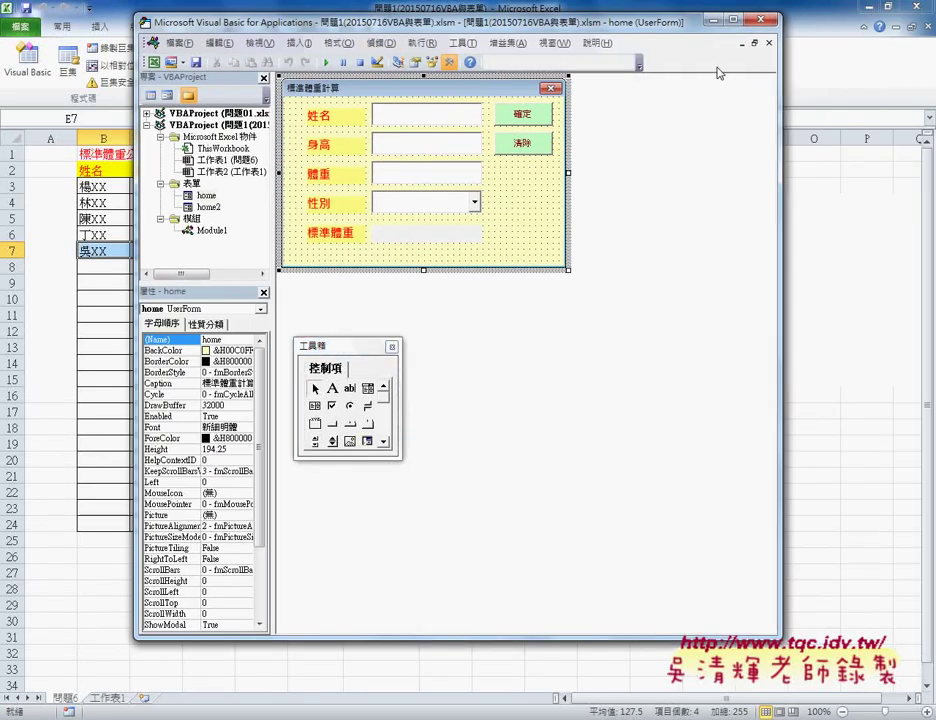
Review the Project Explorer's insert menu, marking the UserForm and Module options and the Forms folder
right_click(204, 215)
key("Escape")
right_click(212, 160)
mouse_move(258, 218)
left_click_drag(426, 214, 420, 210)
left_click_drag(398, 232, 392, 230)
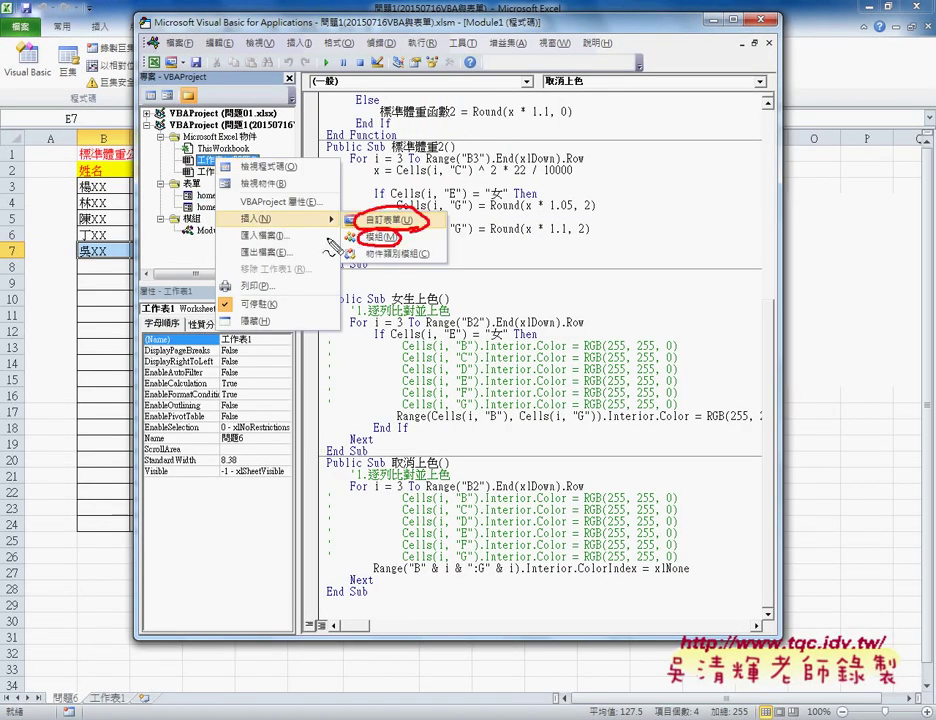
left_click_drag(200, 180, 196, 177)
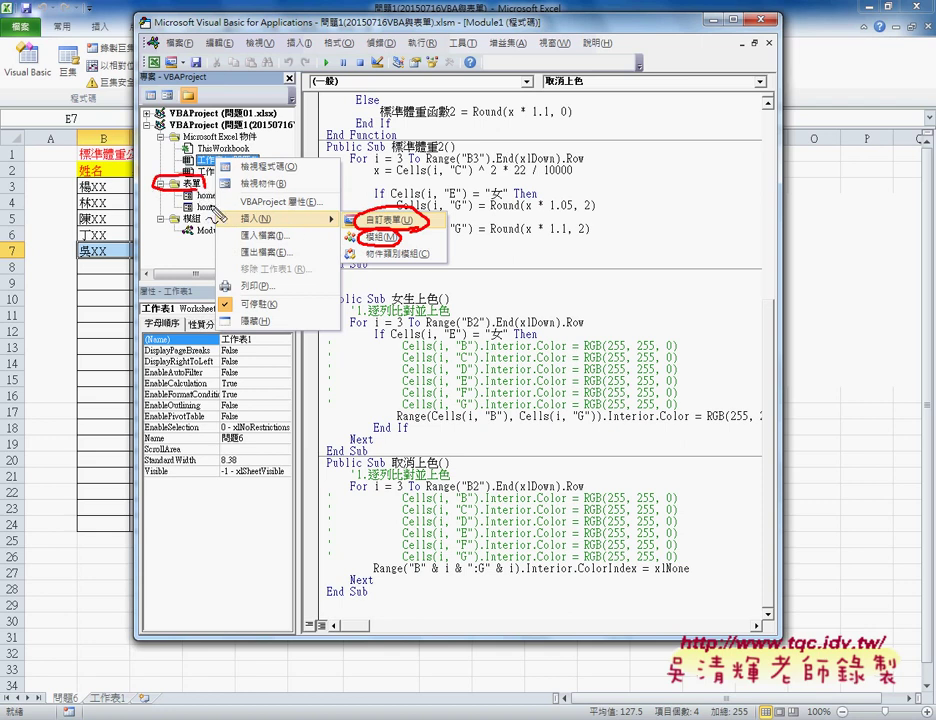
Open the finished home form and mark its caption, field labels, input boxes and 確定/清除 buttons
double_click(220, 198)
left_click_drag(365, 346, 685, 88)
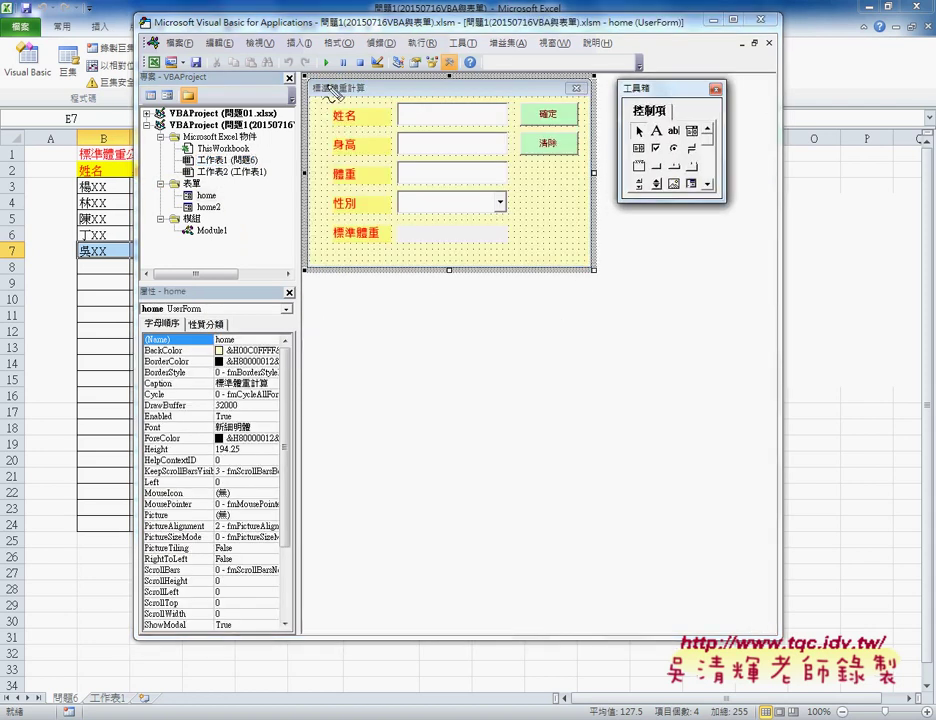
left_click_drag(324, 88, 333, 105)
left_click_drag(198, 192, 212, 190)
mouse_move(313, 92)
left_mouse_down()
mouse_move(372, 86)
mouse_move(325, 242)
mouse_move(335, 245)
left_mouse_up()
left_click_drag(407, 103, 420, 228)
left_click_drag(518, 92, 522, 170)
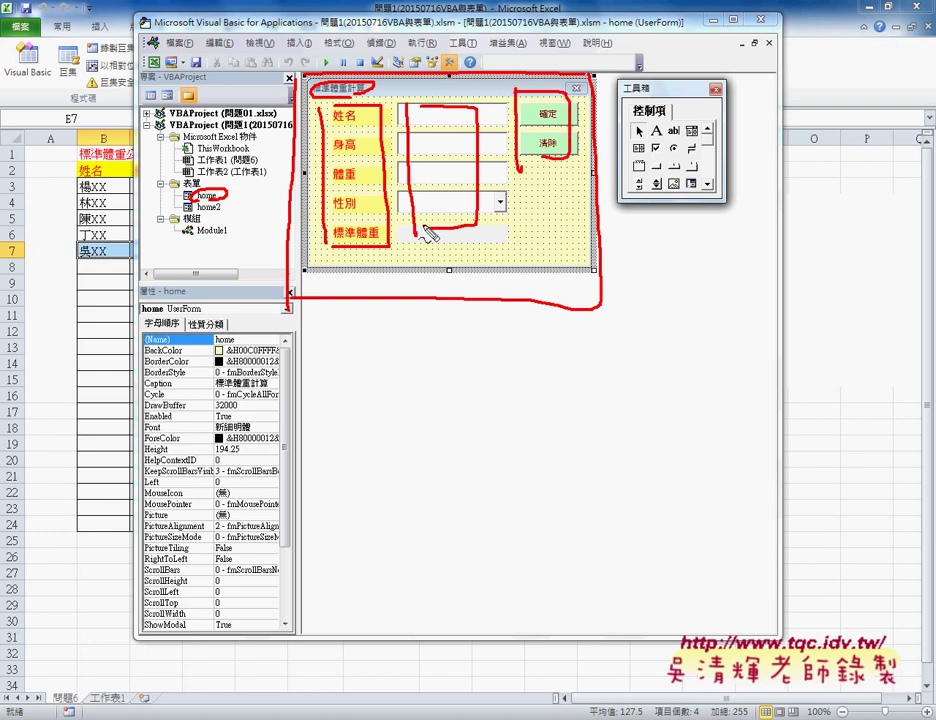
right_click(230, 160)
Insert a new UserForm, enlarge it to height 237 and name it home3
left_click(470, 222)
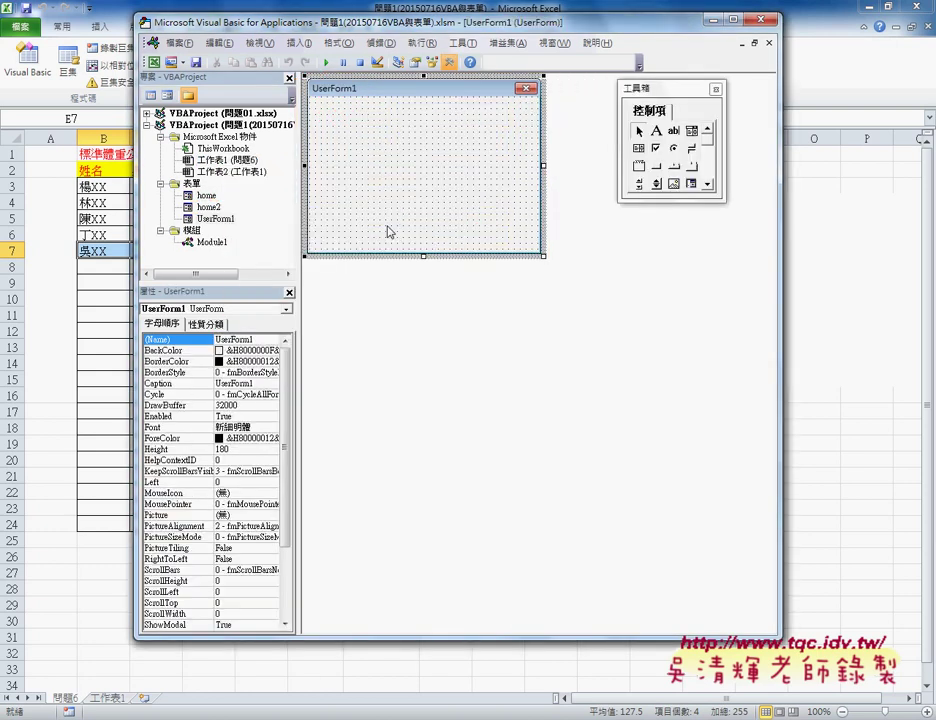
left_click_drag(543, 255, 597, 312)
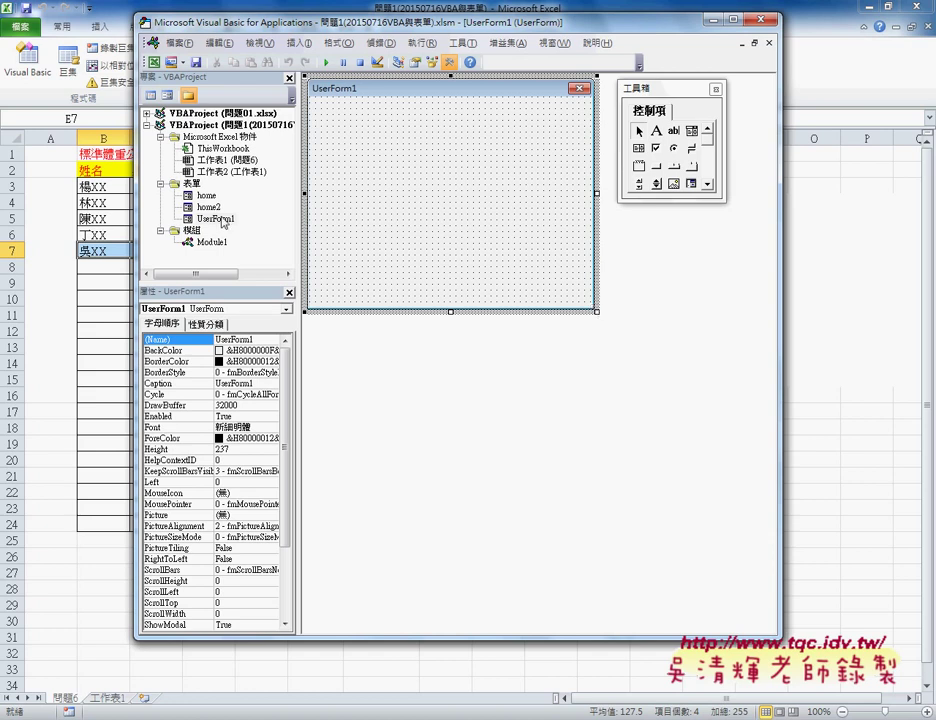
left_click(180, 343)
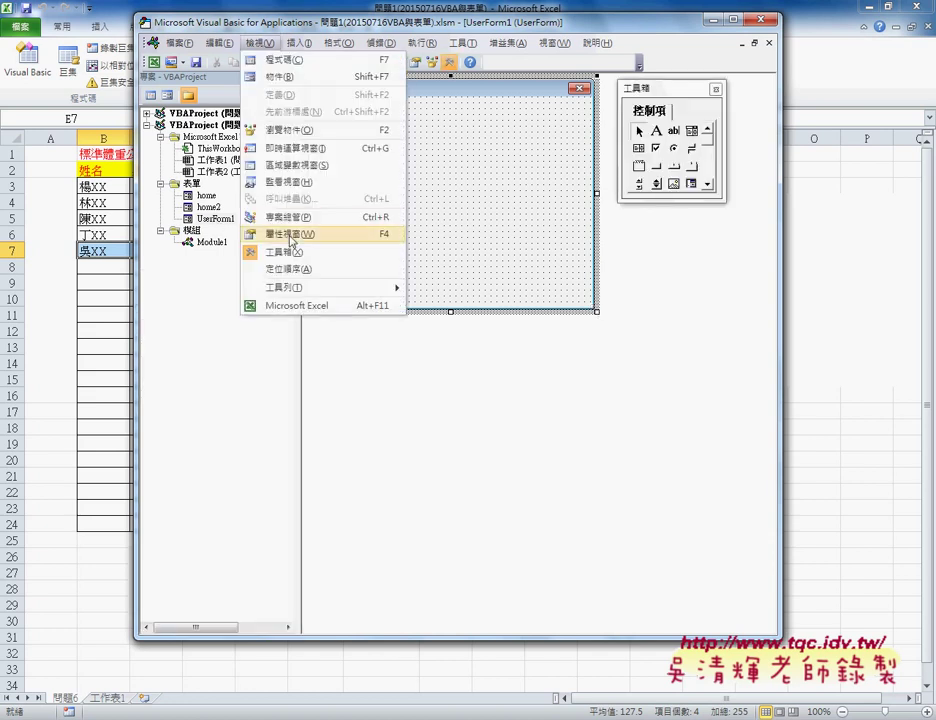
type("Nome")
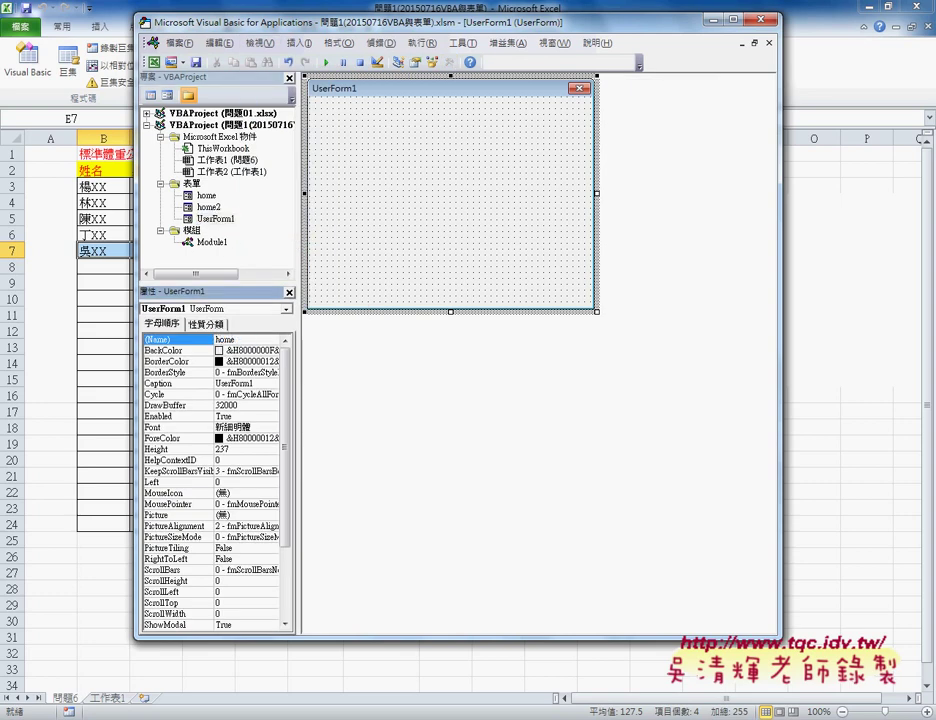
type("3")
key("Return")
Set the form's caption to 標準體重計算 and test-run it with F5 to check the title
left_click(221, 383)
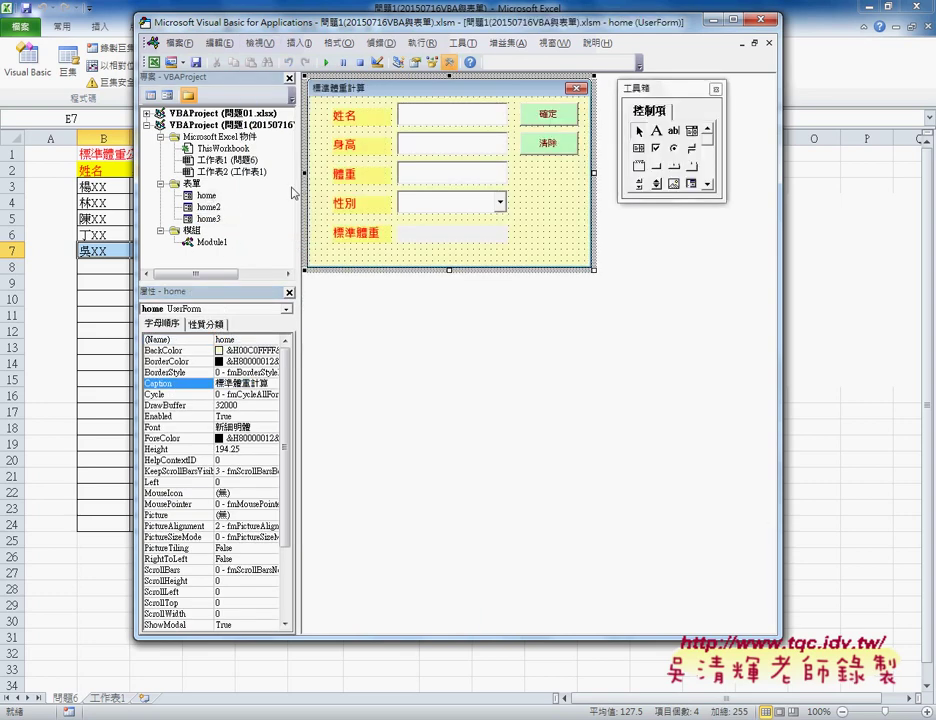
type("標準體重")
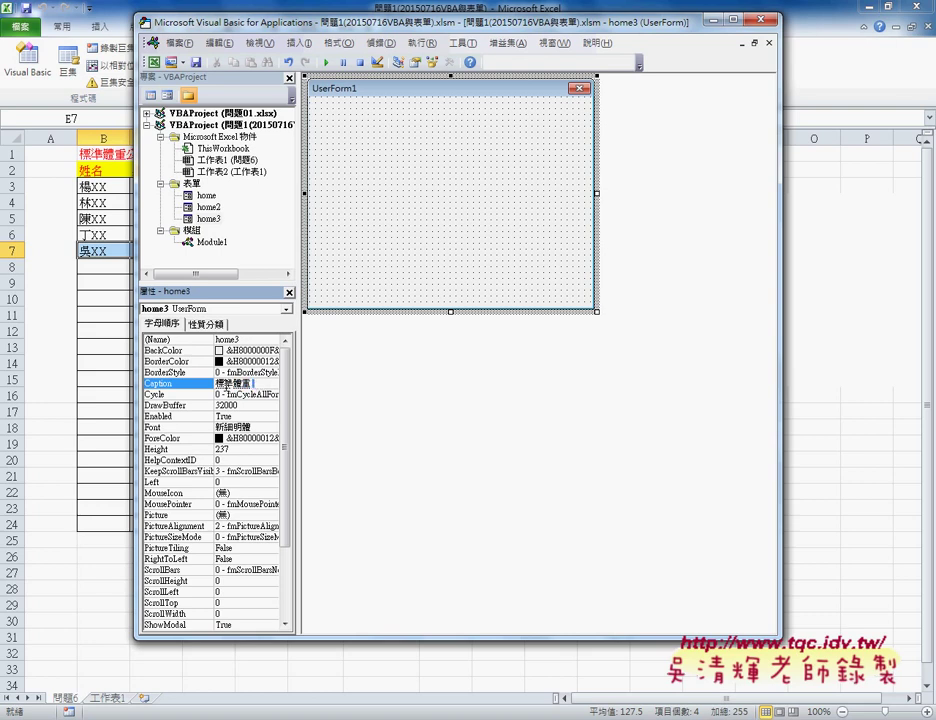
key("Return")
left_click(367, 188)
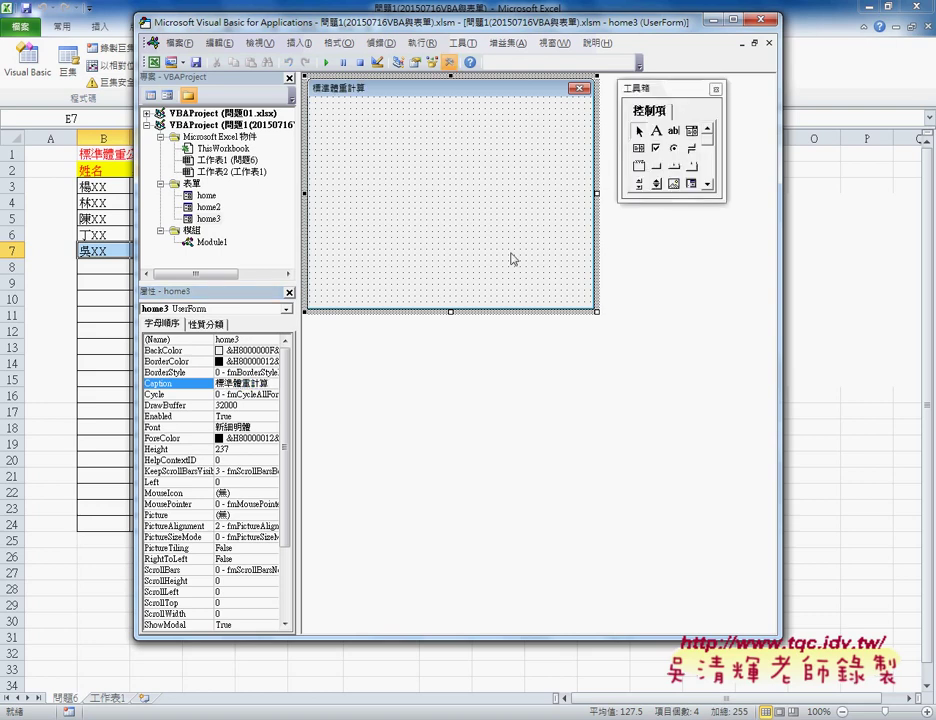
key("F5")
left_click(593, 248)
Give the home3 form a light yellow BackColor from the palette
left_click(165, 350)
left_click(272, 350)
left_click(175, 365)
left_click(204, 383)
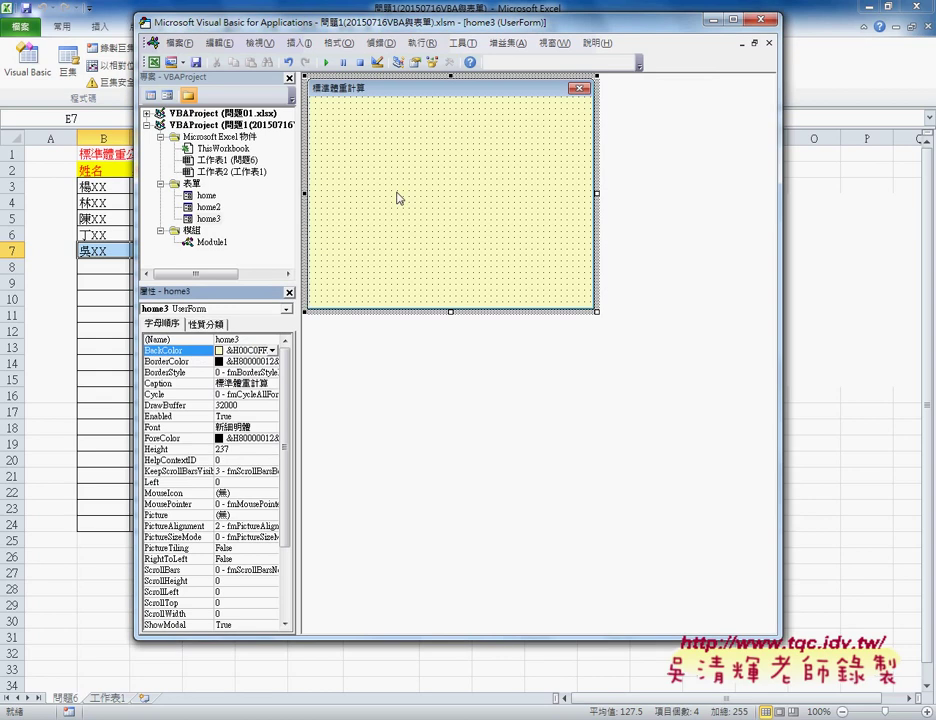
scroll(200, 385, "down", 3)
scroll(170, 468, "up", 3)
left_click_drag(297, 435, 322, 432)
right_click(210, 219)
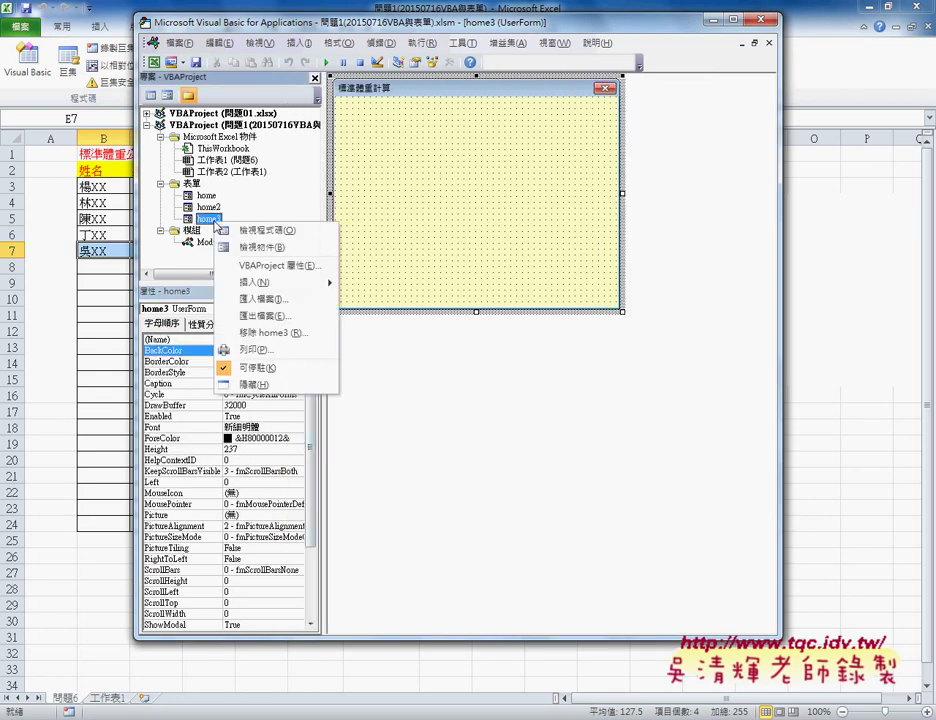
left_click(428, 262)
Compare with the finished home form and mark the Label and TextBox tools and label placement
double_click(207, 195)
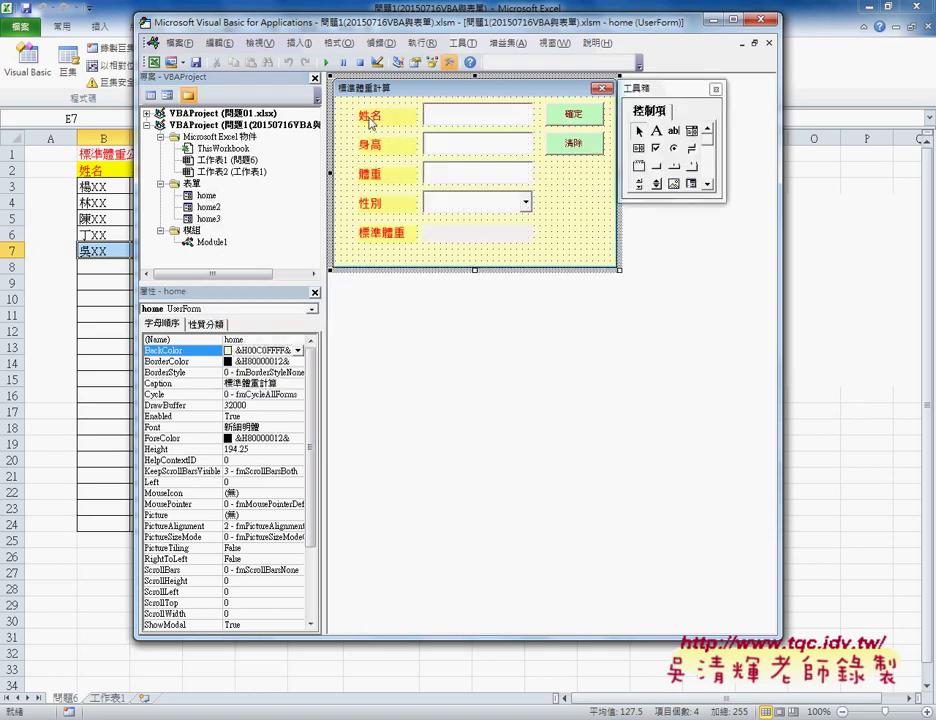
double_click(209, 218)
mouse_move(628, 80)
left_mouse_down()
mouse_move(650, 124)
mouse_move(684, 138)
left_mouse_up()
mouse_move(424, 120)
left_mouse_down()
mouse_move(423, 146)
mouse_move(422, 124)
left_mouse_up()
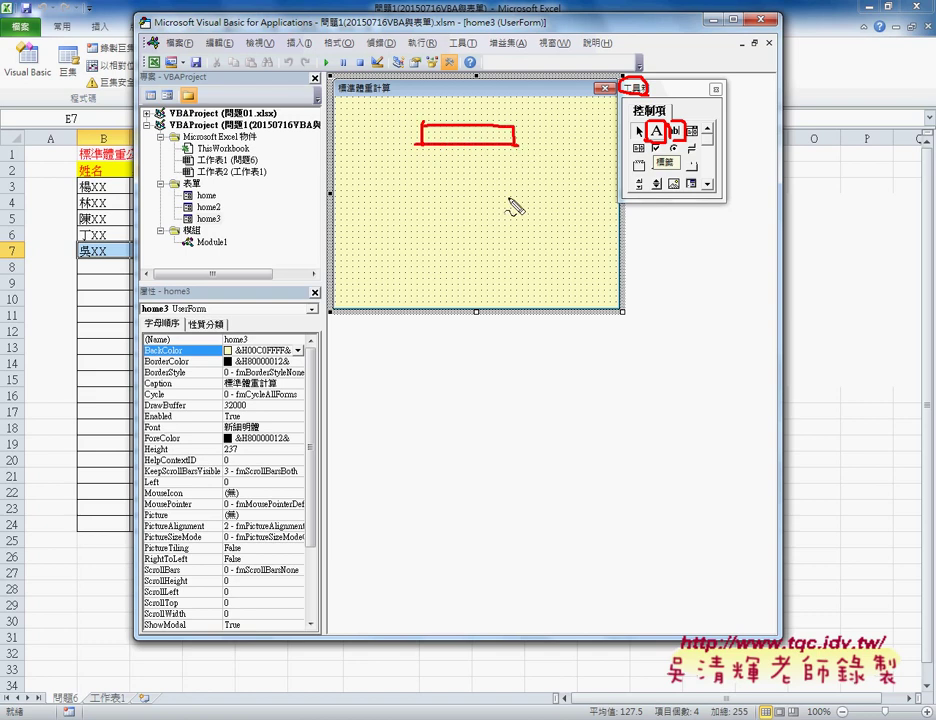
left_click_drag(437, 238, 470, 236)
mouse_move(684, 116)
left_mouse_down()
mouse_move(686, 138)
mouse_move(662, 174)
left_mouse_up()
key("Escape")
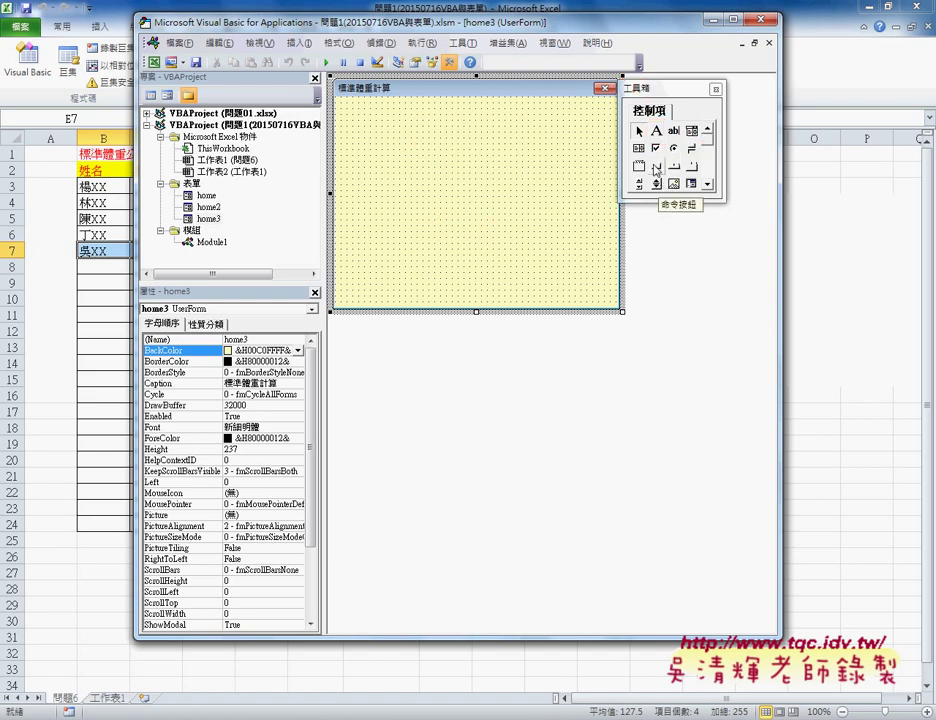
Draw a label at the form's top left captioned 姓名 with a larger font, sized to fit
left_click(656, 131)
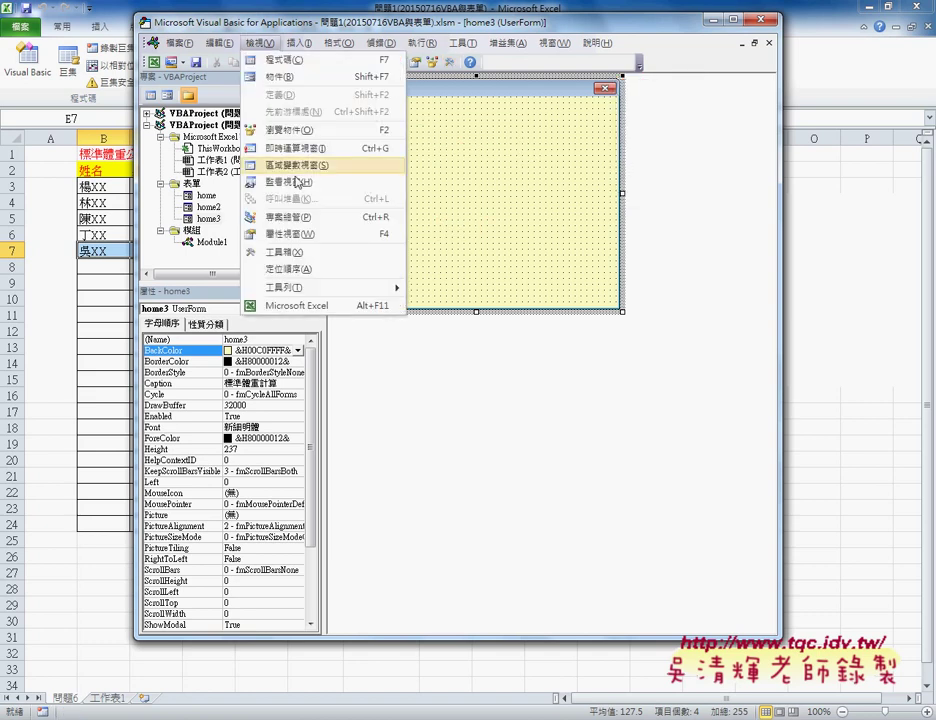
left_click_drag(355, 118, 432, 151)
left_click(183, 416)
type("姓名")
left_click(230, 449)
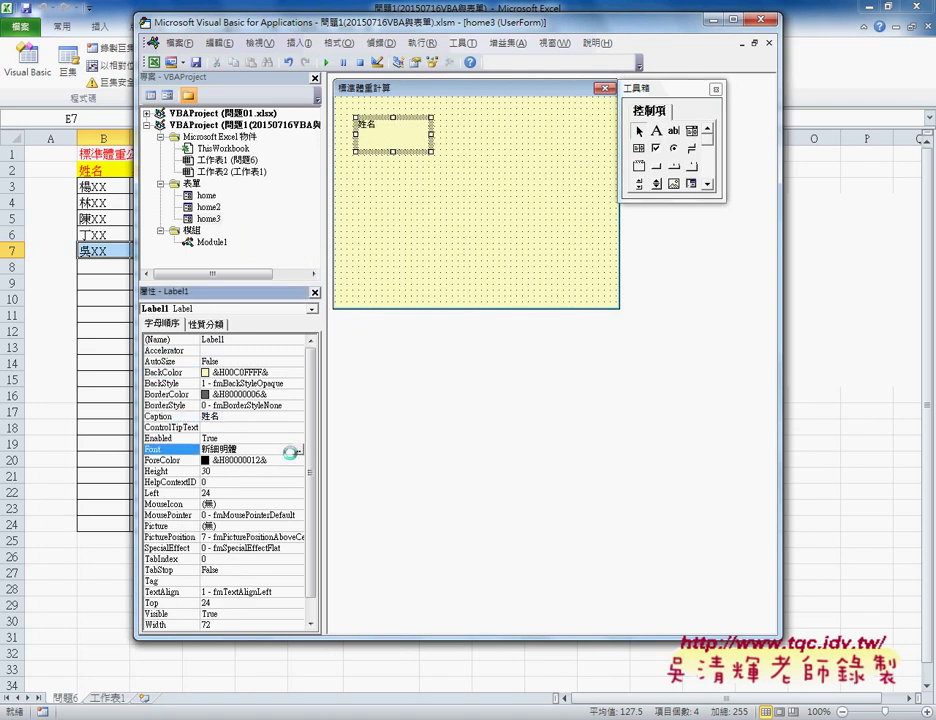
left_click(297, 450)
left_click(378, 182)
left_click(433, 135)
left_click_drag(432, 151, 420, 140)
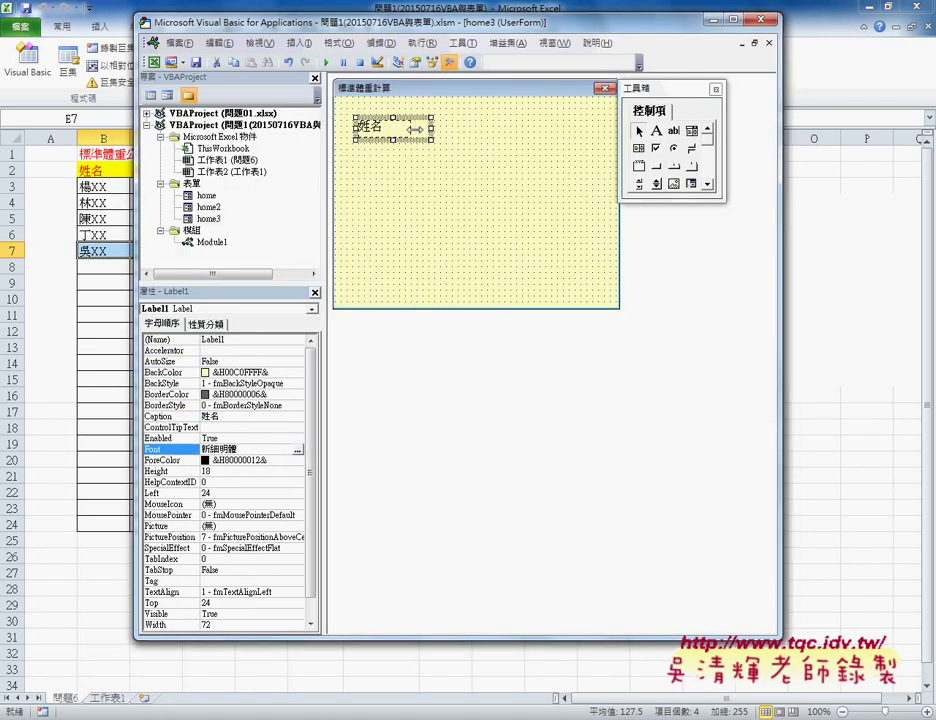
Make the 姓名 label's text red on a yellow background
left_click(175, 462)
left_click(297, 460)
left_click(200, 530)
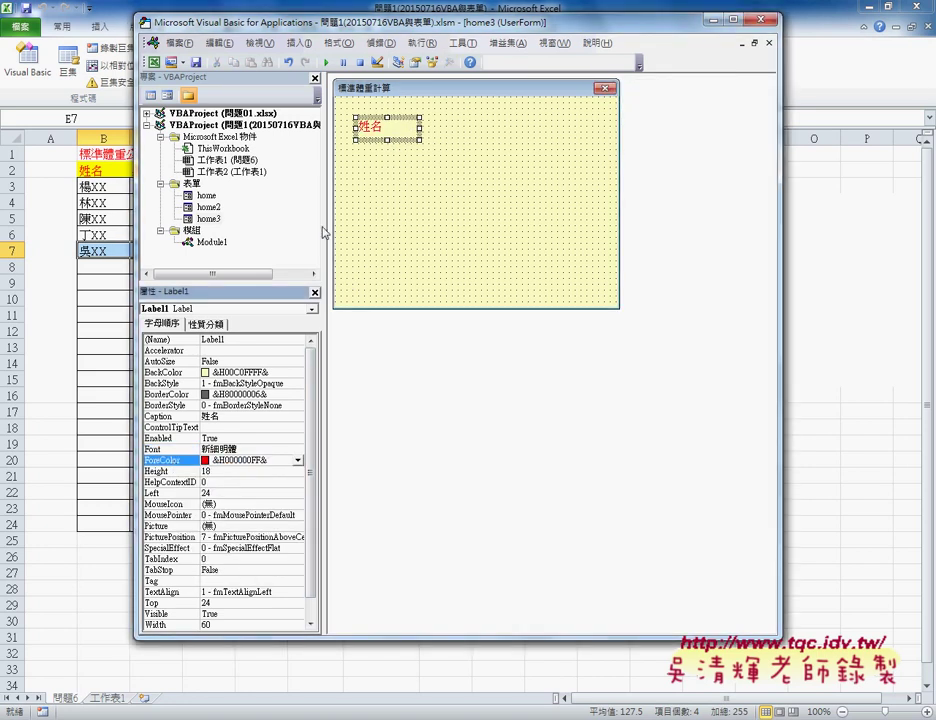
left_click(250, 372)
left_click(297, 372)
left_click(232, 440)
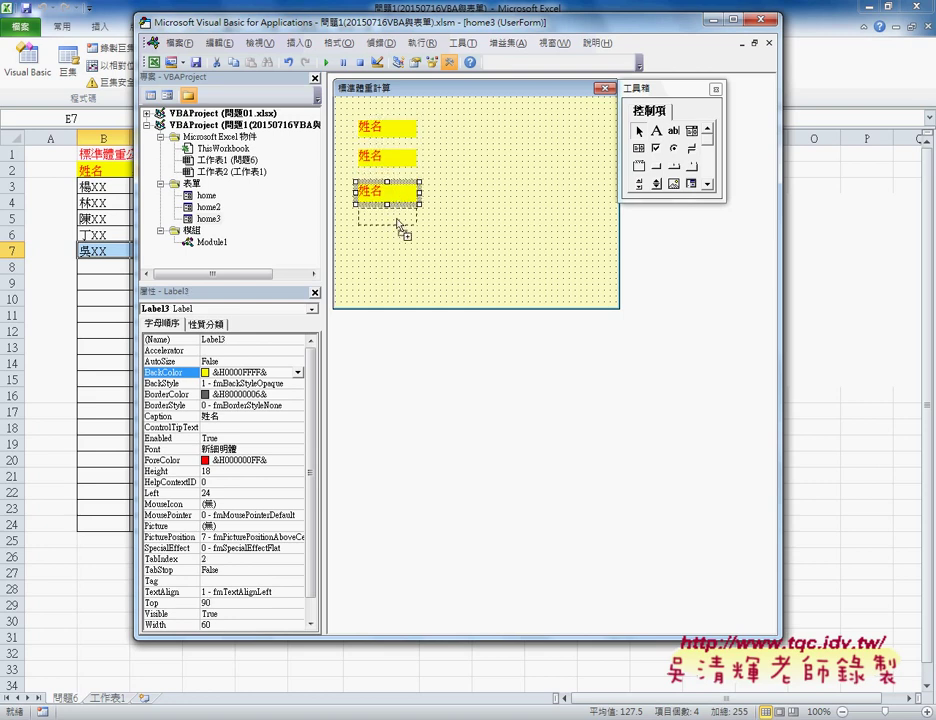
left_click(214, 417)
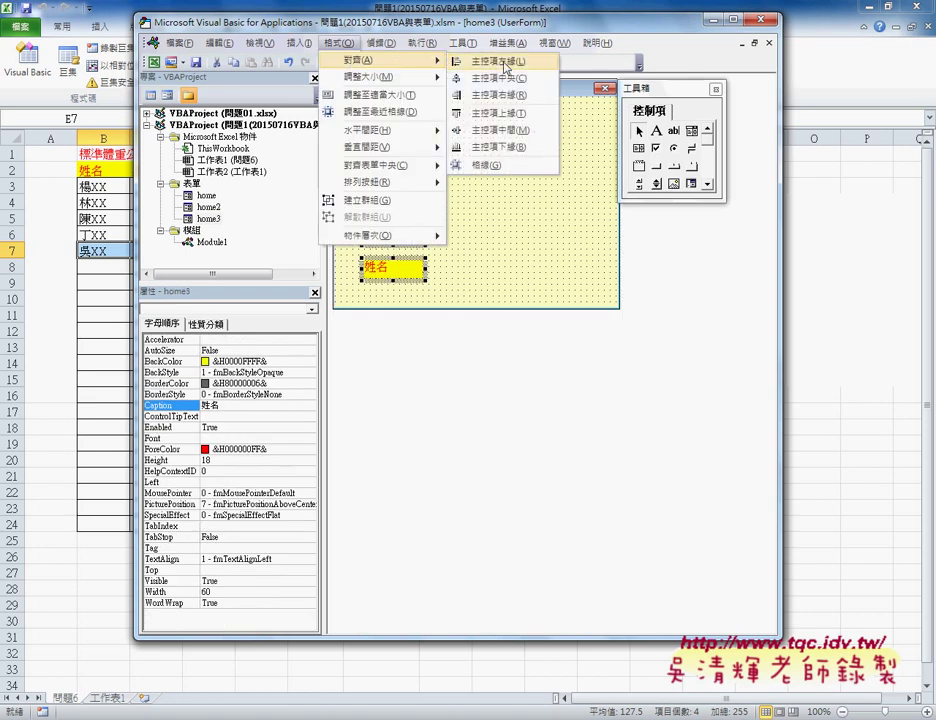
Align and evenly space the labels, then draw a text box beside the first one with its font set
left_click(505, 64)
left_click(334, 42)
mouse_move(366, 147)
left_click(512, 152)
left_click_drag(428, 115, 515, 140)
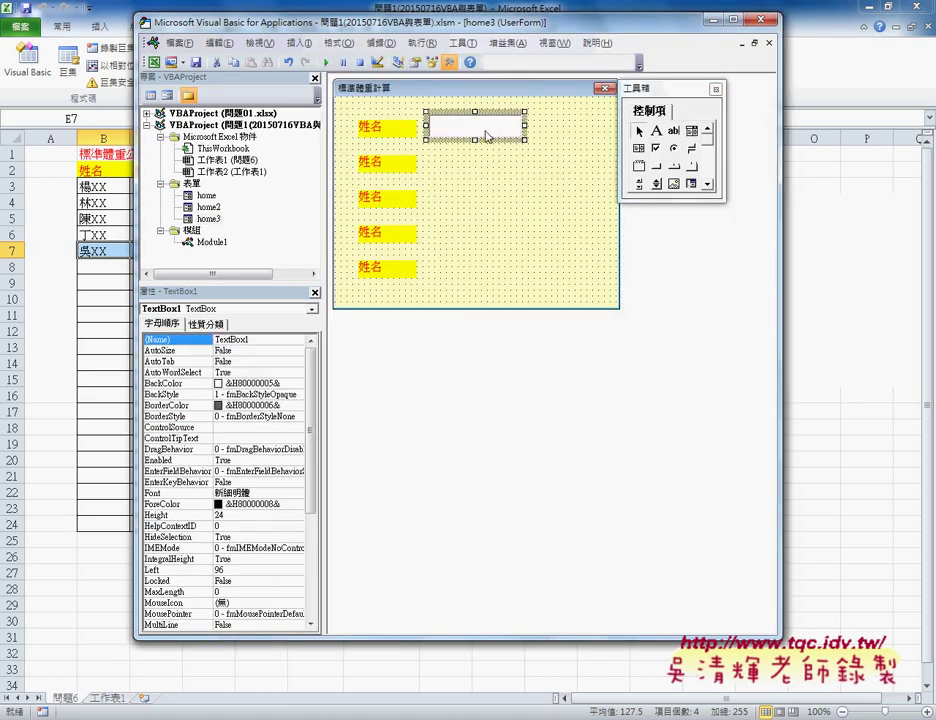
left_click(180, 493)
left_click(297, 493)
left_click(435, 138)
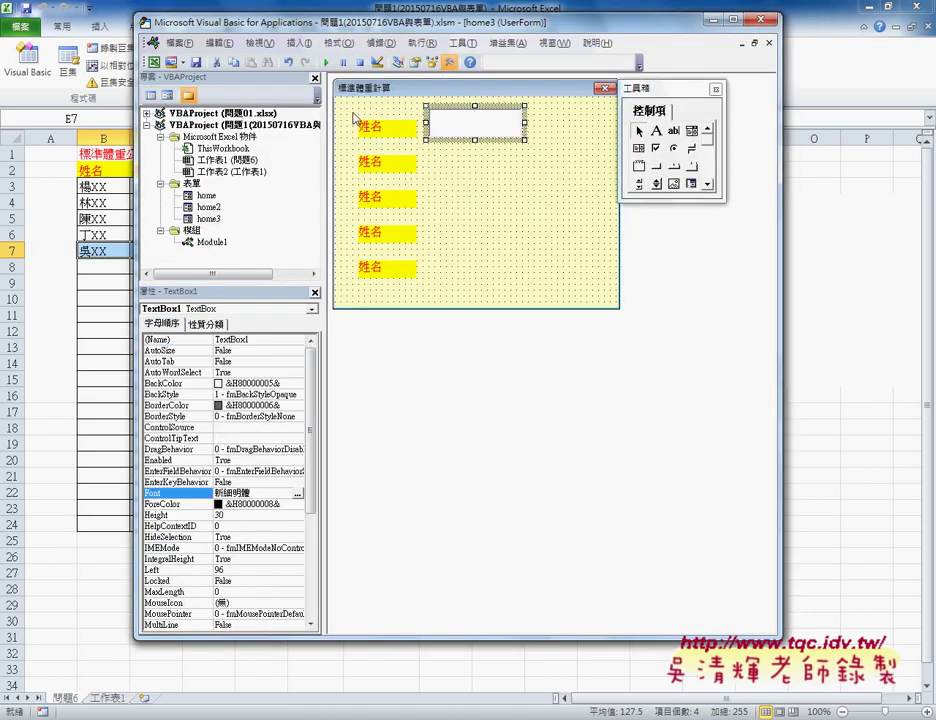
Make the first 姓名 label and its text box the same height
left_click(385, 127, "ctrl")
left_click(338, 42)
mouse_move(346, 78)
left_click(495, 94)
left_click(338, 42)
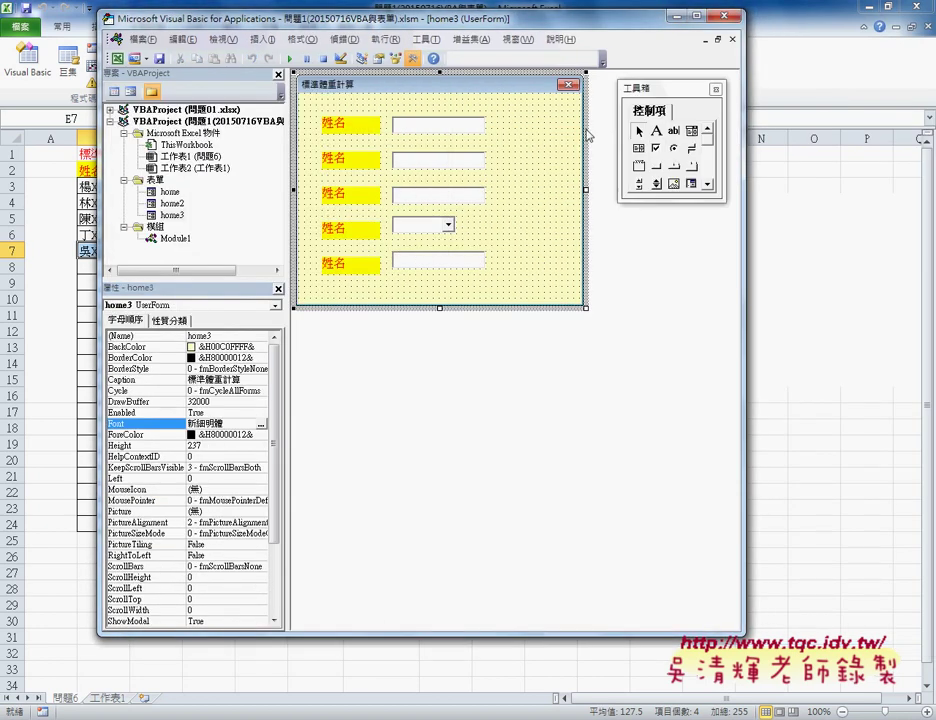
Draw a command button at the form's top right with a larger font for 清除
left_click_drag(500, 113, 571, 142)
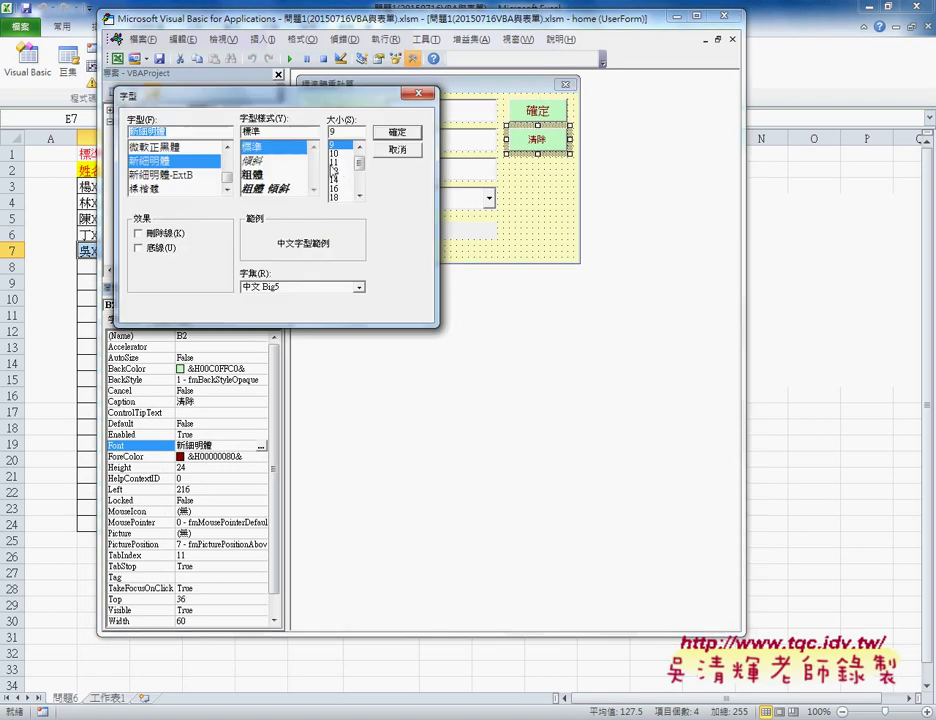
left_click(333, 170)
left_click(396, 132)
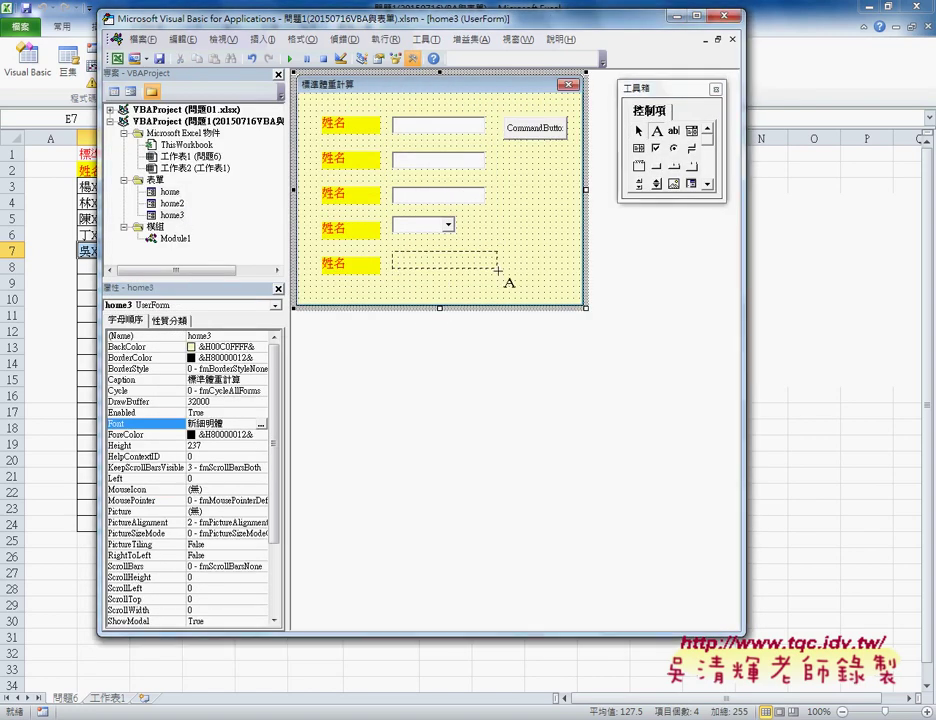
Add a wide light-grey result label with blank caption, then inspect the home form's 姓名 box
left_click_drag(498, 270, 500, 276)
left_click(261, 369)
left_click(224, 408)
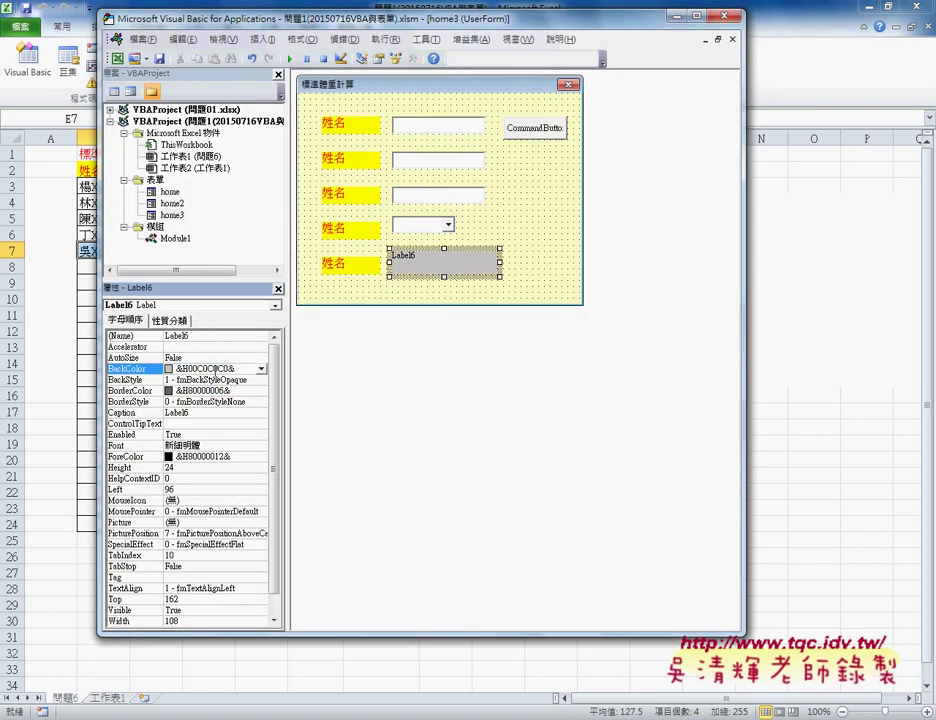
left_click(166, 413)
key("BackSpace")
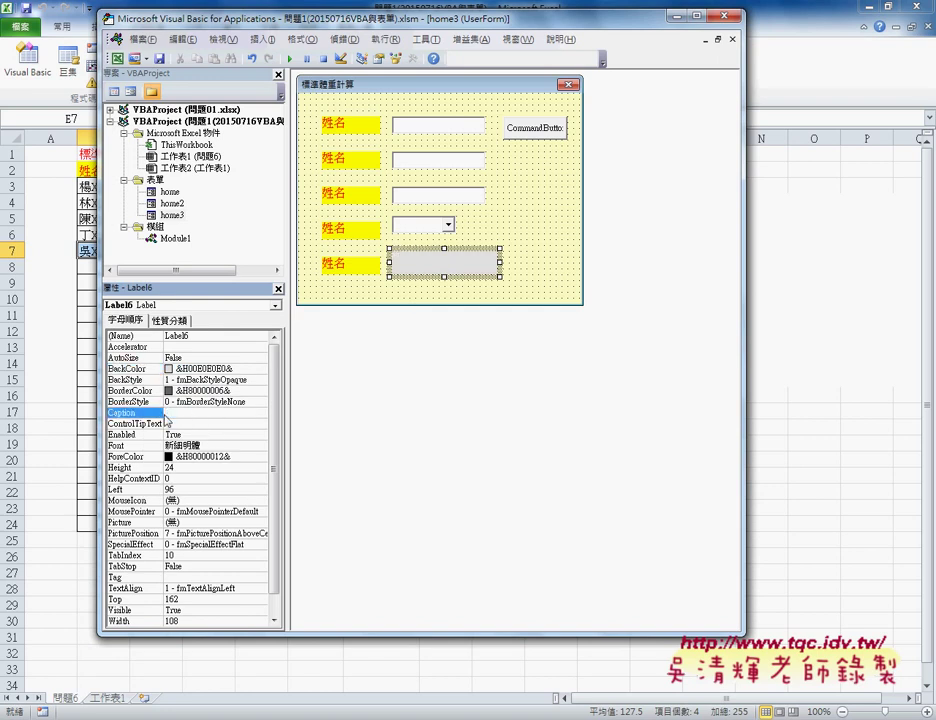
left_click(545, 266)
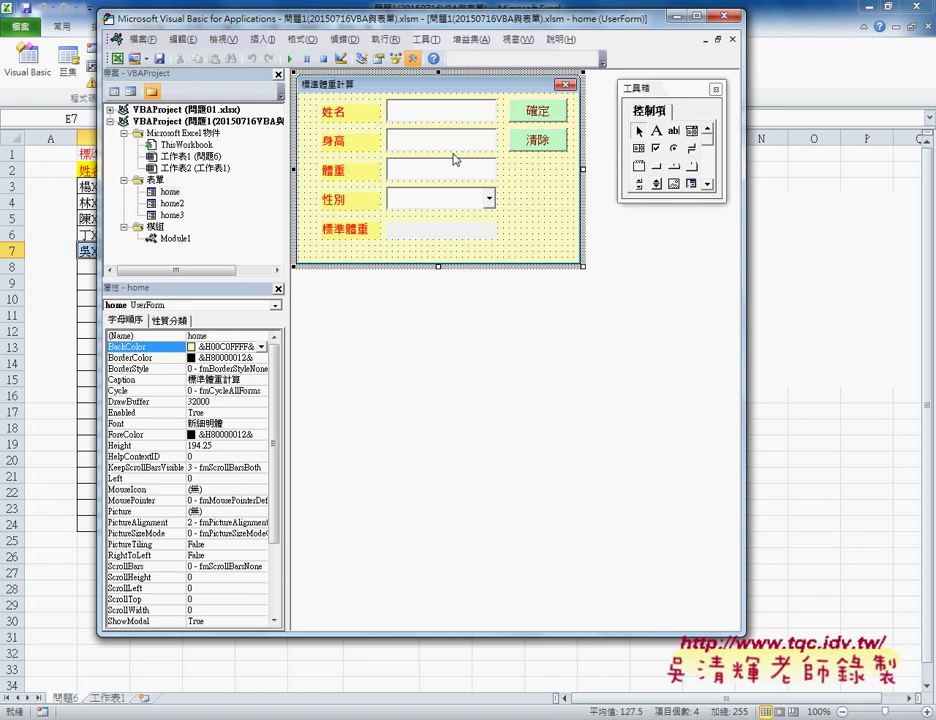
left_click(443, 113)
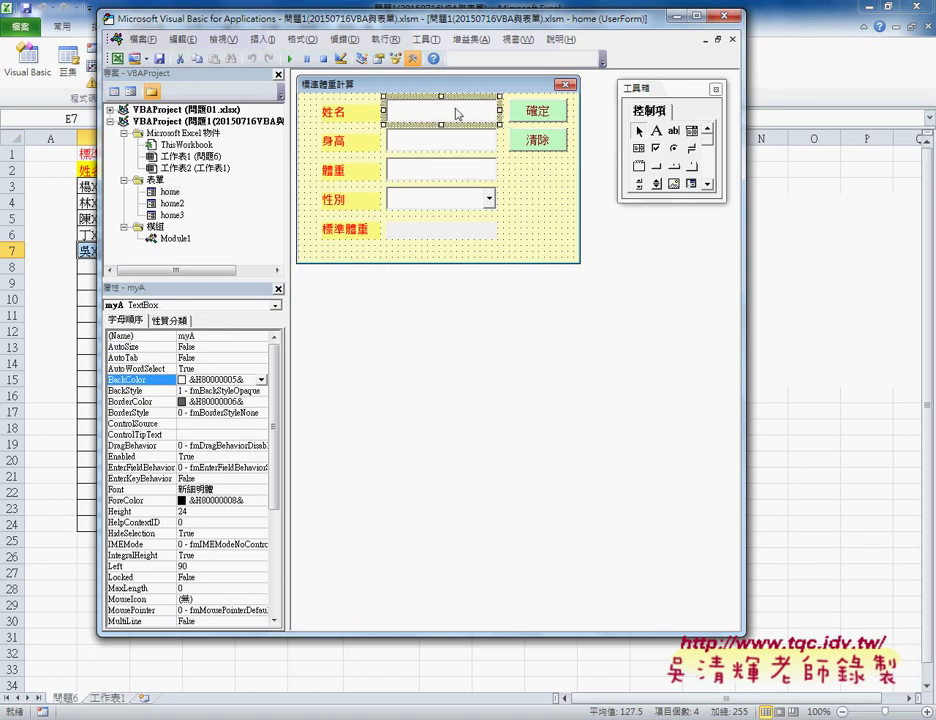
Check the names of the 身高, 性別, 標準體重, 確定 and 清除 controls in Properties
left_click(440, 141)
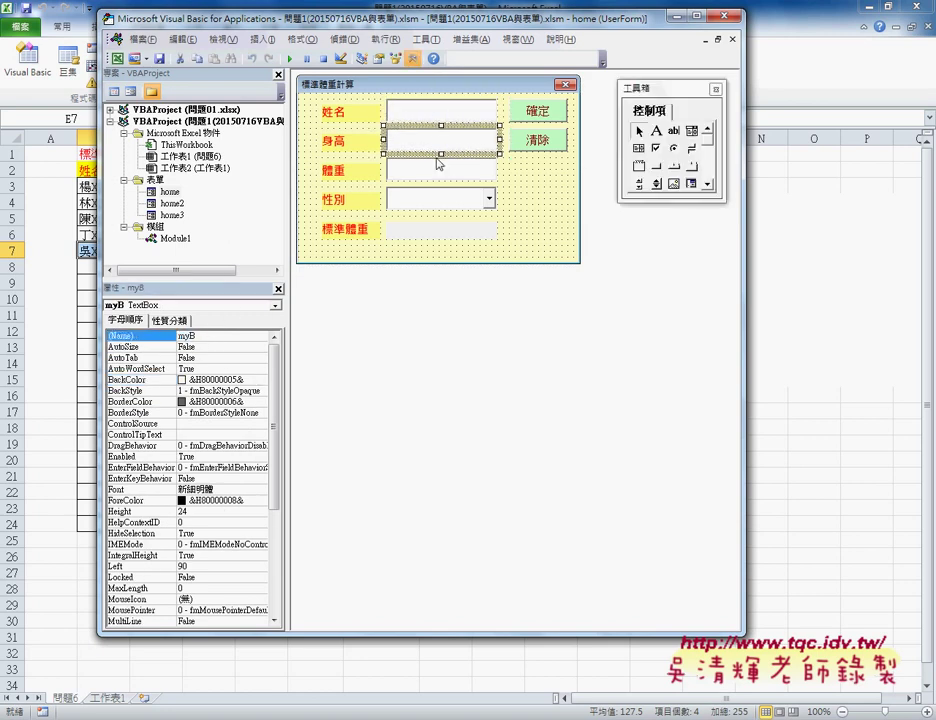
left_click(437, 199)
left_click(437, 236)
left_click(232, 456)
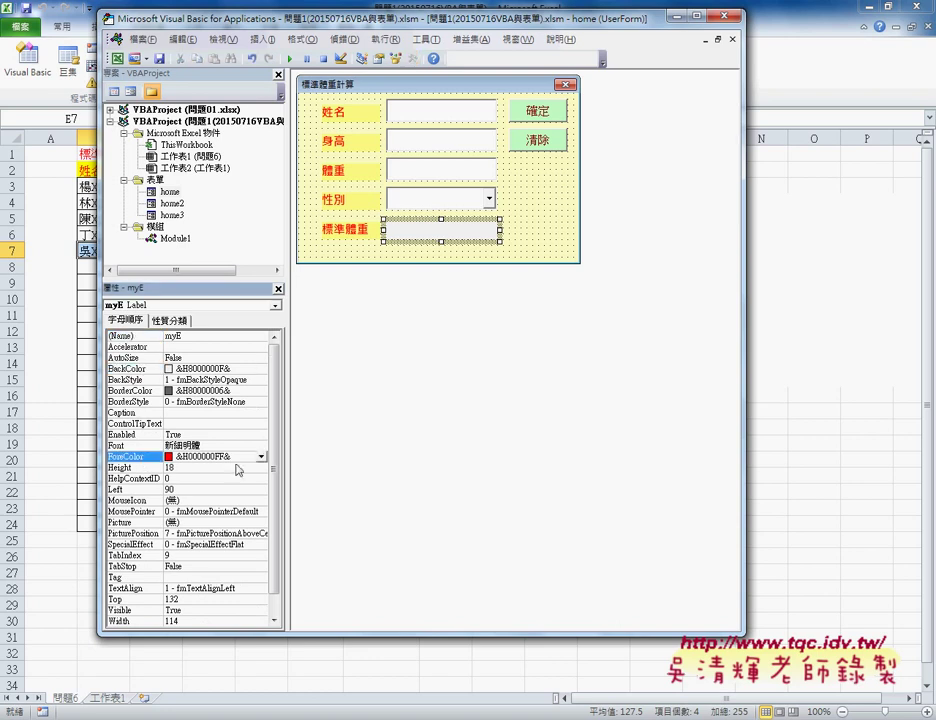
left_click(537, 110)
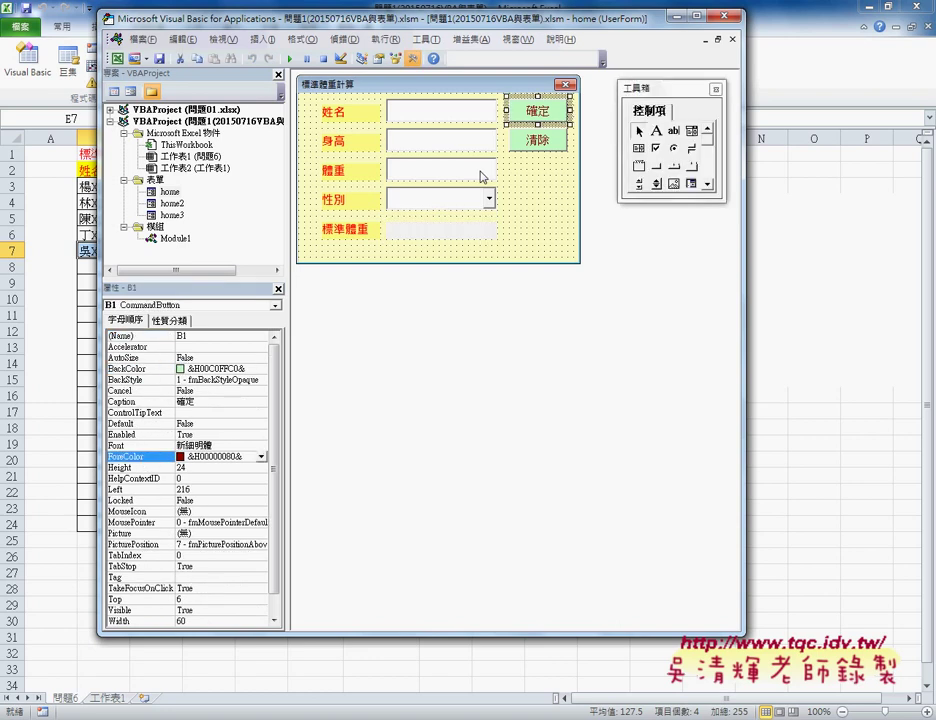
left_click(537, 140)
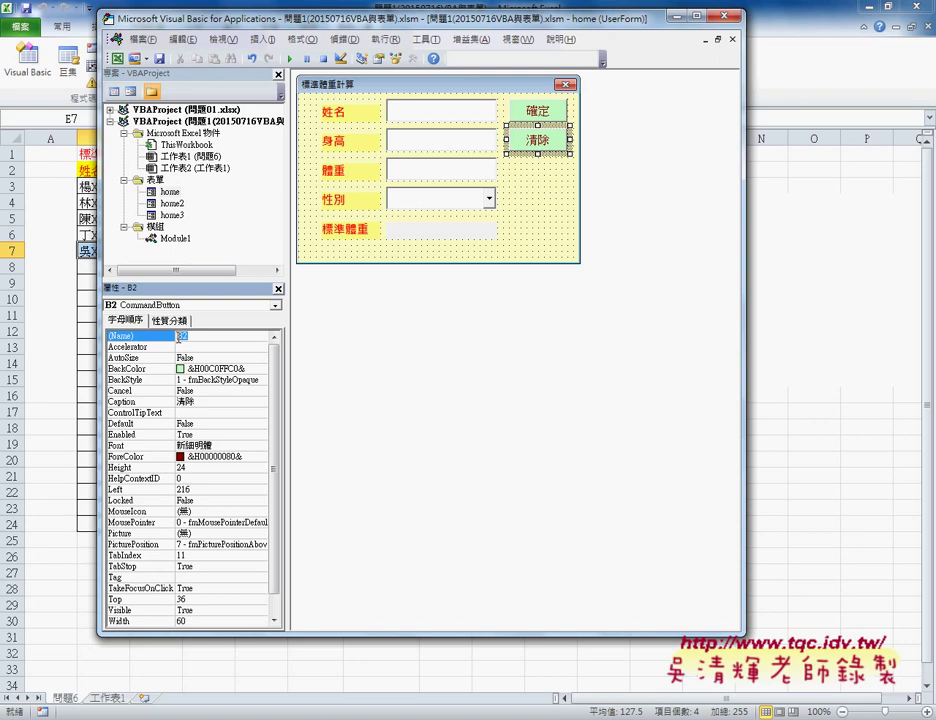
Run the home form so the 標準體重計算 dialog appears over the worksheet
left_click(288, 58)
key("Escape")
left_click(540, 235)
left_click(288, 58)
left_click(604, 267)
Run the form, open the 性別 list and annotate it as myD filled by AddItem, then close it
key("F5")
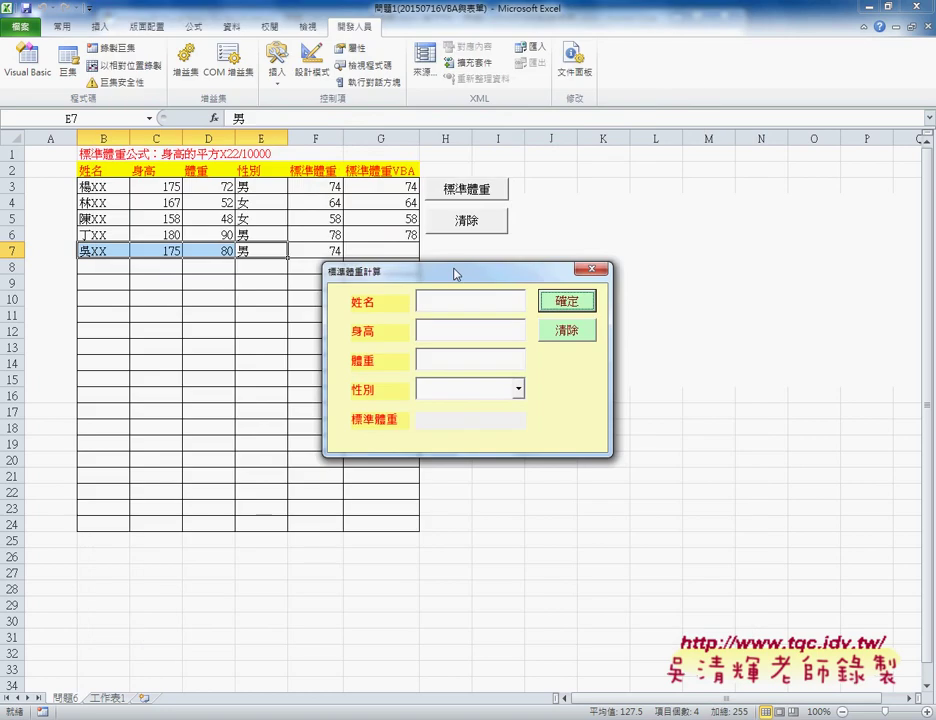
left_click(520, 390)
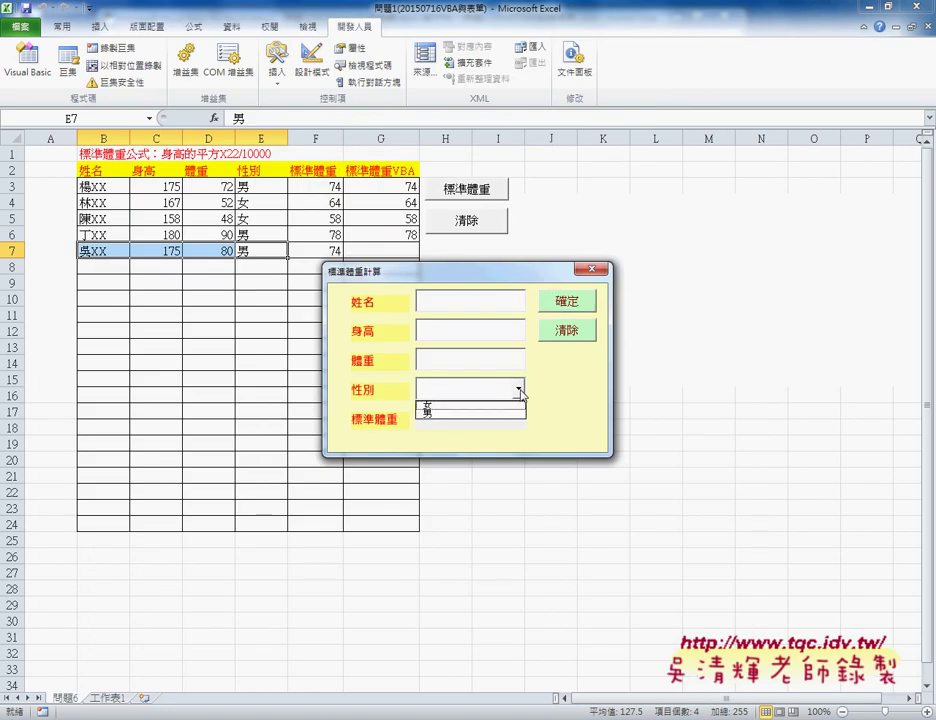
left_click_drag(530, 395, 534, 410)
left_click_drag(608, 462, 538, 414)
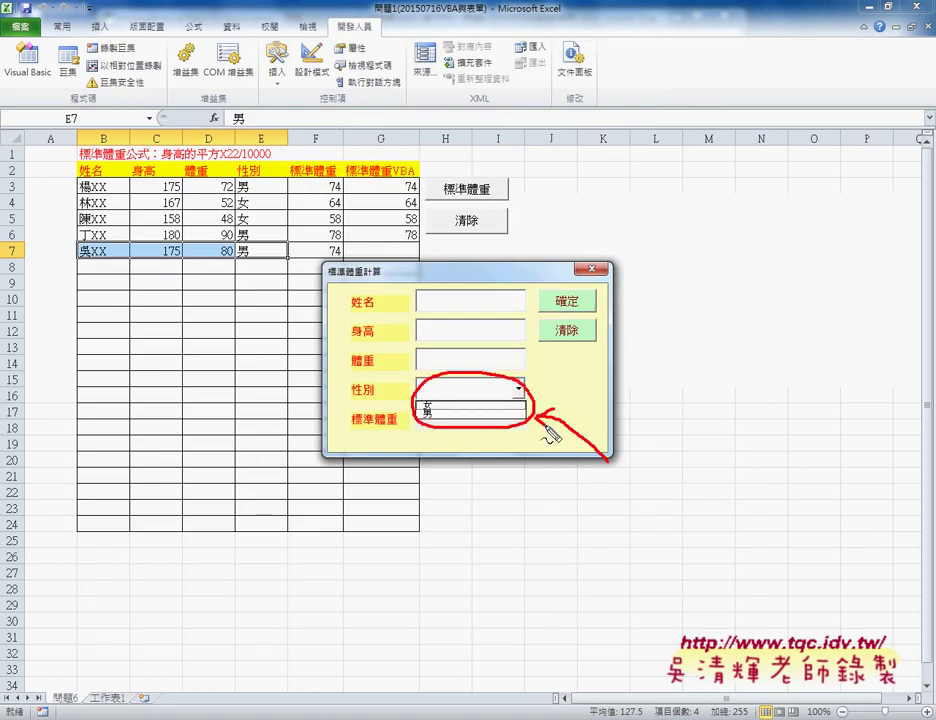
left_click_drag(555, 395, 585, 400)
mouse_move(594, 372)
left_mouse_down()
mouse_move(600, 392)
mouse_move(537, 384)
mouse_move(608, 387)
mouse_move(682, 372)
mouse_move(730, 385)
mouse_move(780, 378)
mouse_move(790, 366)
left_mouse_up()
left_click_drag(790, 345, 790, 358)
left_click_drag(797, 343, 797, 357)
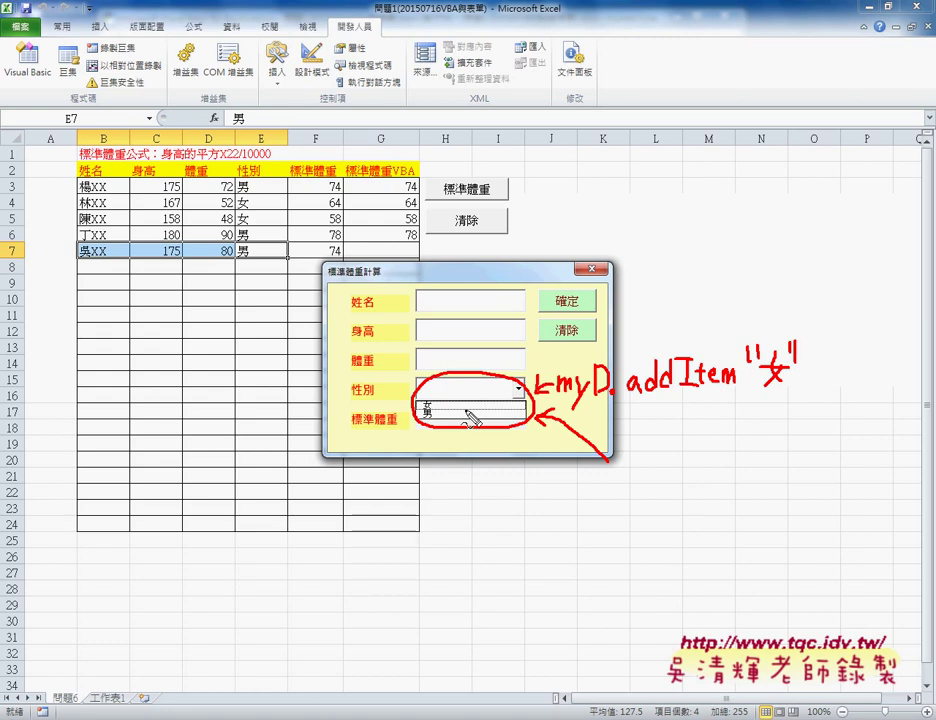
left_click(592, 269)
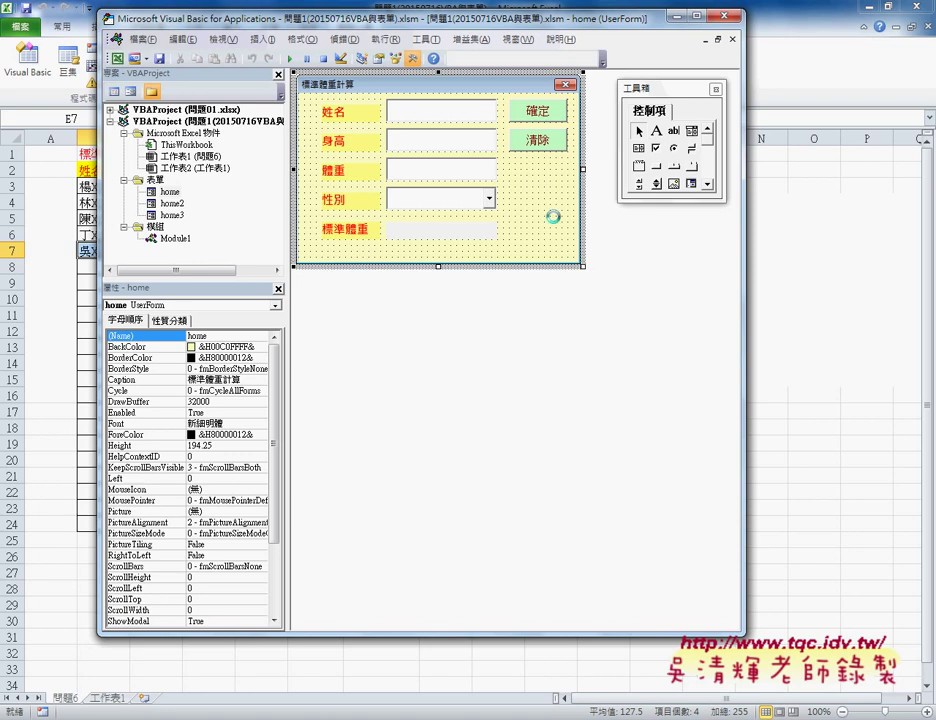
Open the home form's code and create an empty UserForm_Activate procedure from the event list
double_click(389, 231)
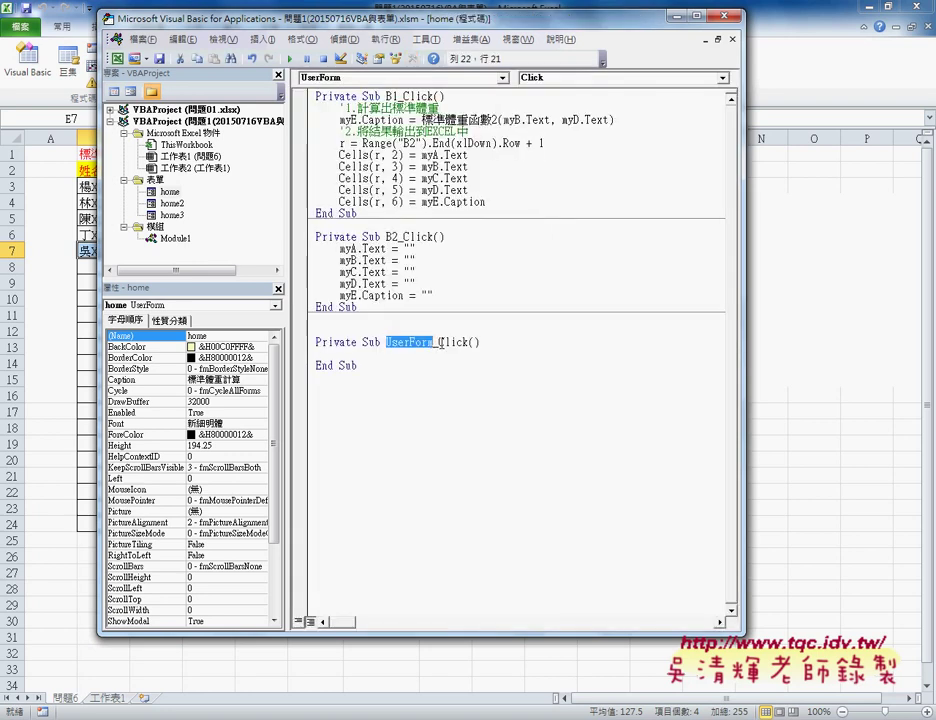
left_click_drag(440, 343, 468, 343)
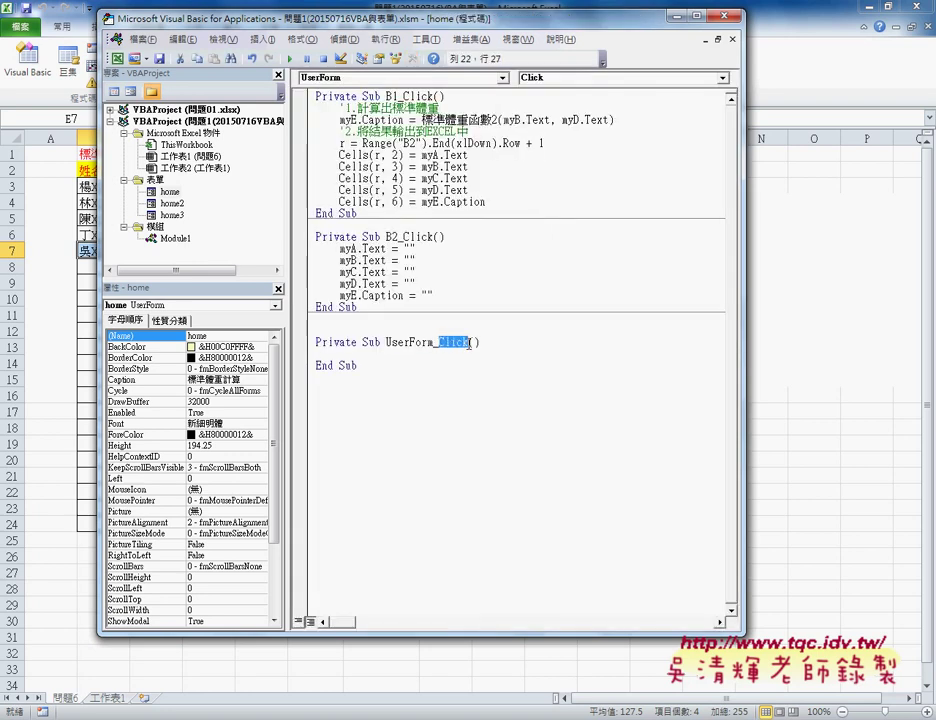
left_click_drag(516, 20, 522, 34)
left_click(560, 91)
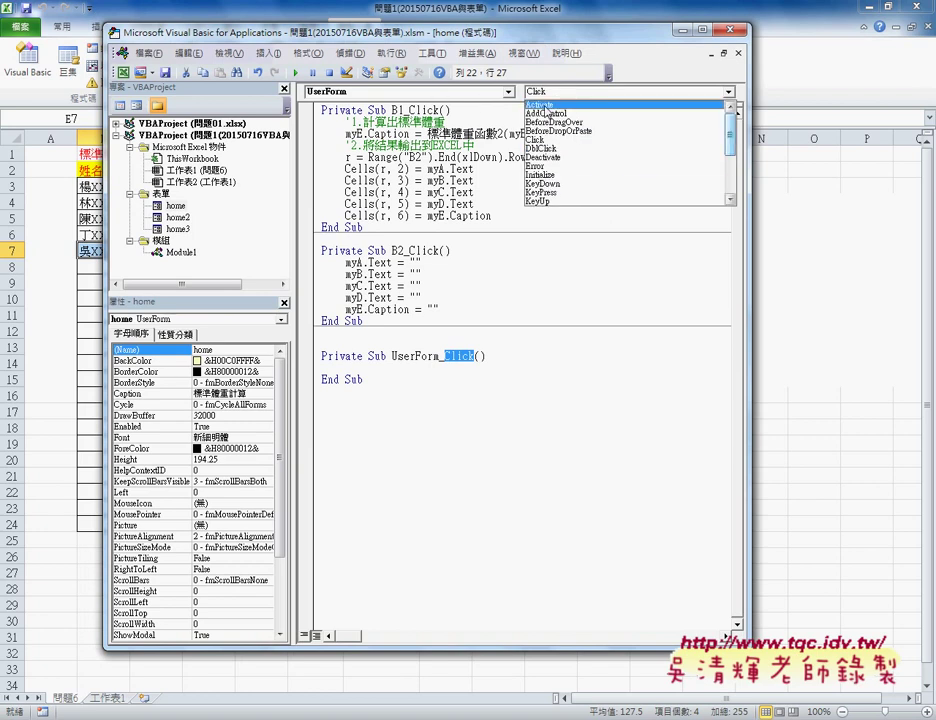
left_click(545, 105)
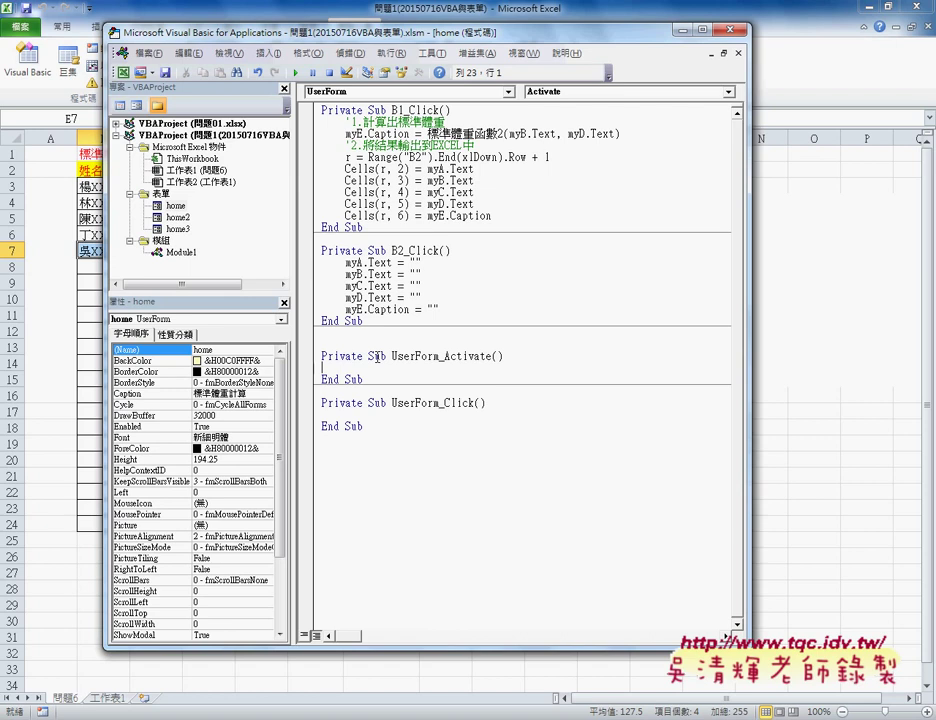
Delete the empty UserForm_Click, add myD.AddItem "女" and "男" to UserForm_Activate, and run with F5
left_click_drag(364, 432, 322, 401)
key("Delete")
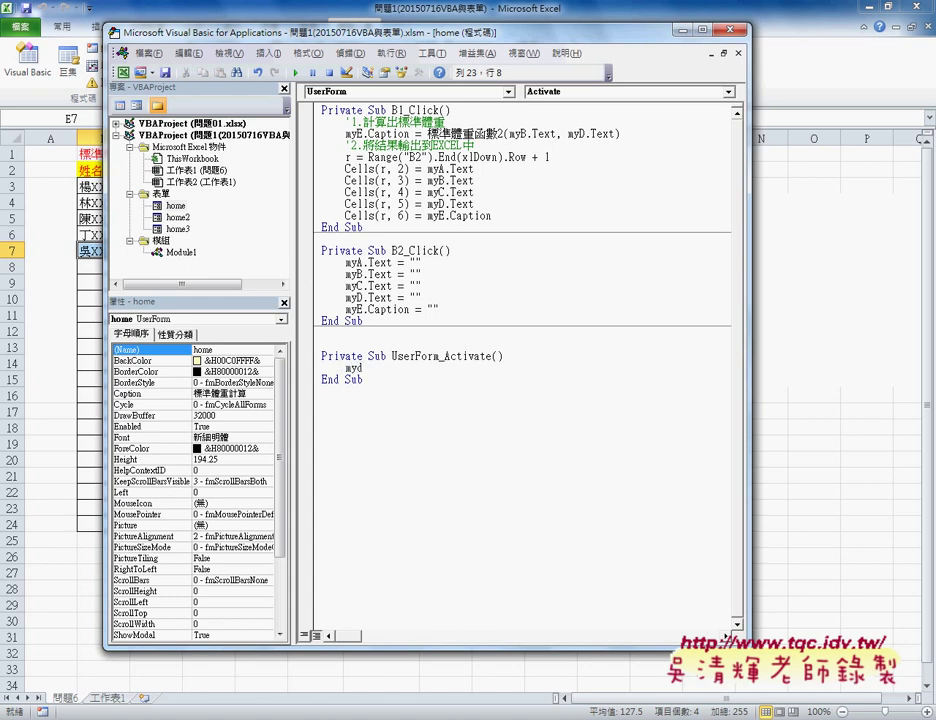
type(".")
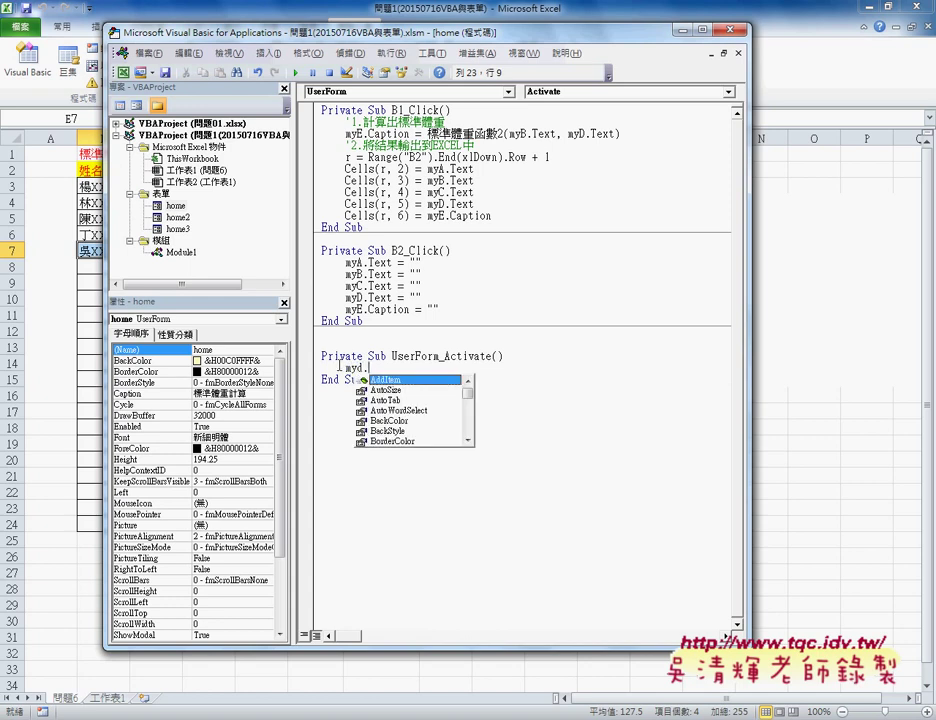
key("space")
type("\"女\"")
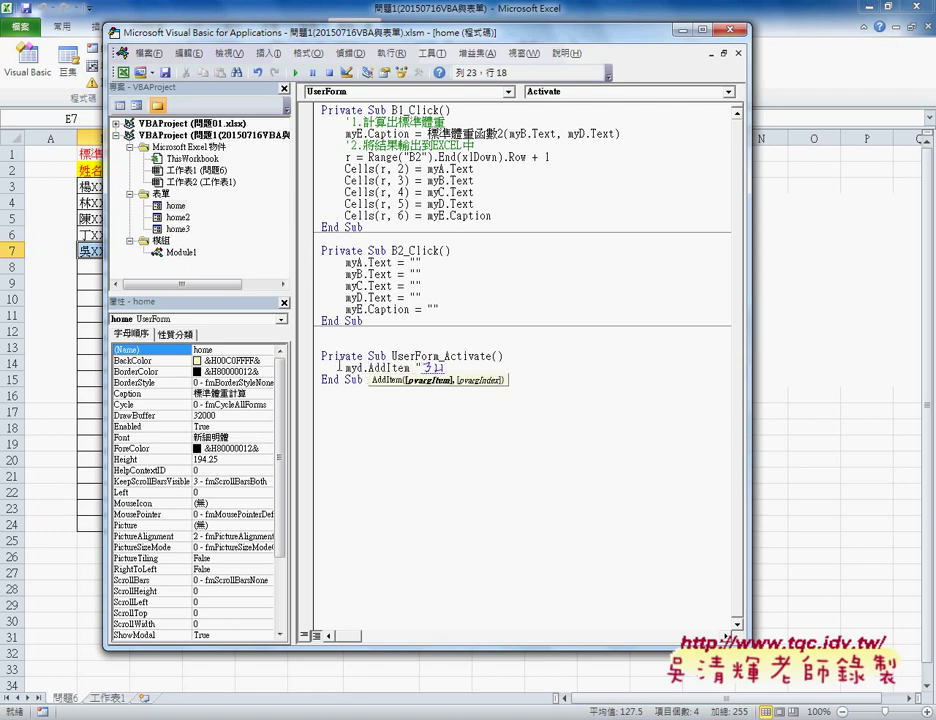
key("Return")
type("myD.AddItem \"男\"")
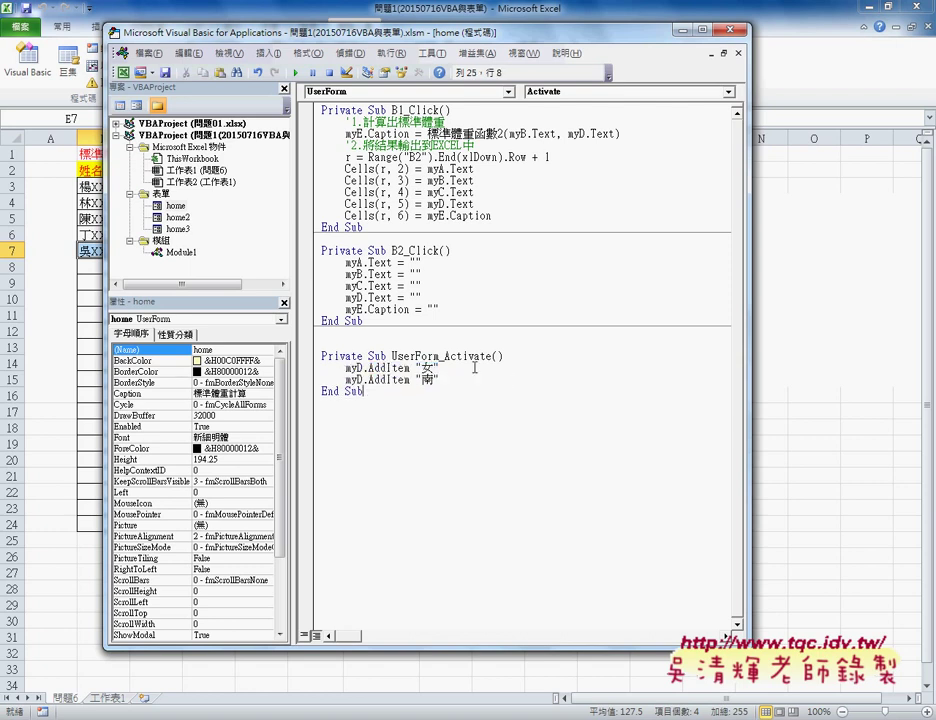
left_click_drag(322, 391, 322, 368)
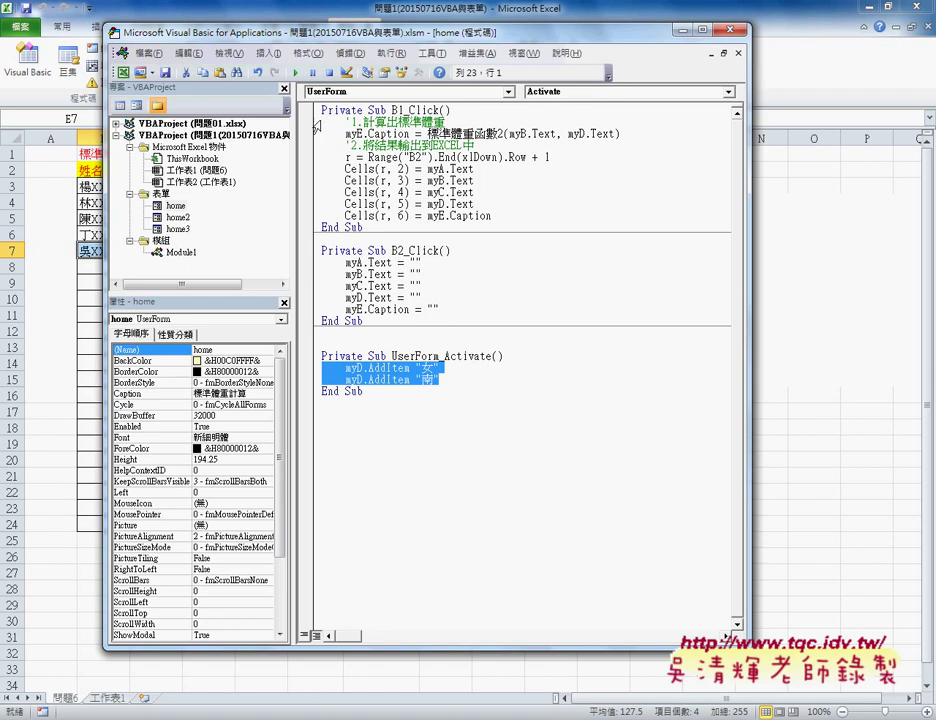
key("F5")
left_click(518, 388)
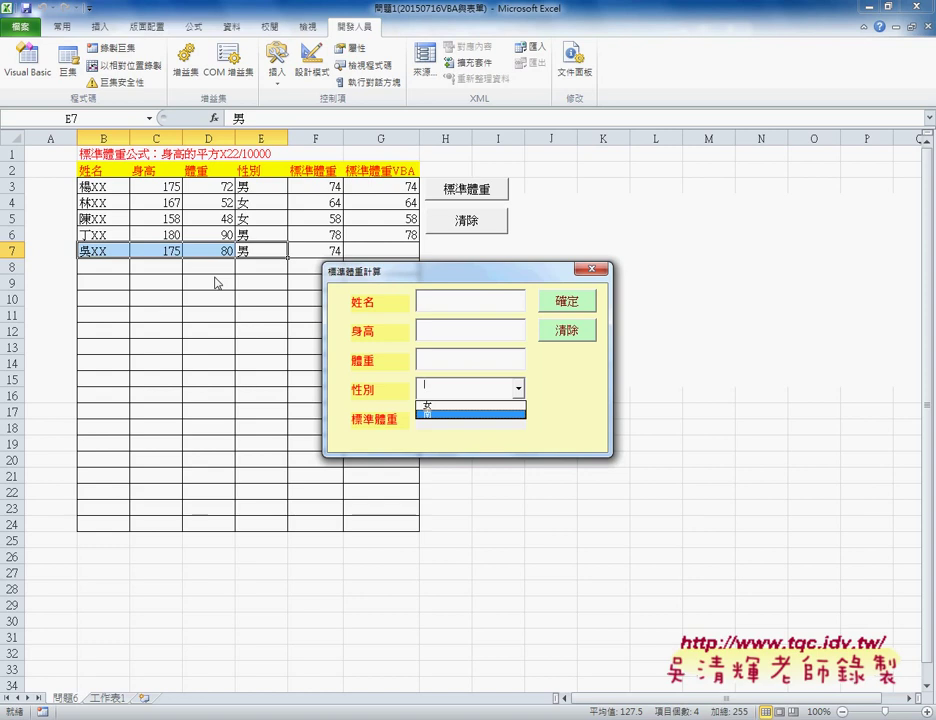
Choose 女 in the running form's 性別 box, mark the 確定 button and result field, then close it
left_click(421, 405)
left_click(438, 303)
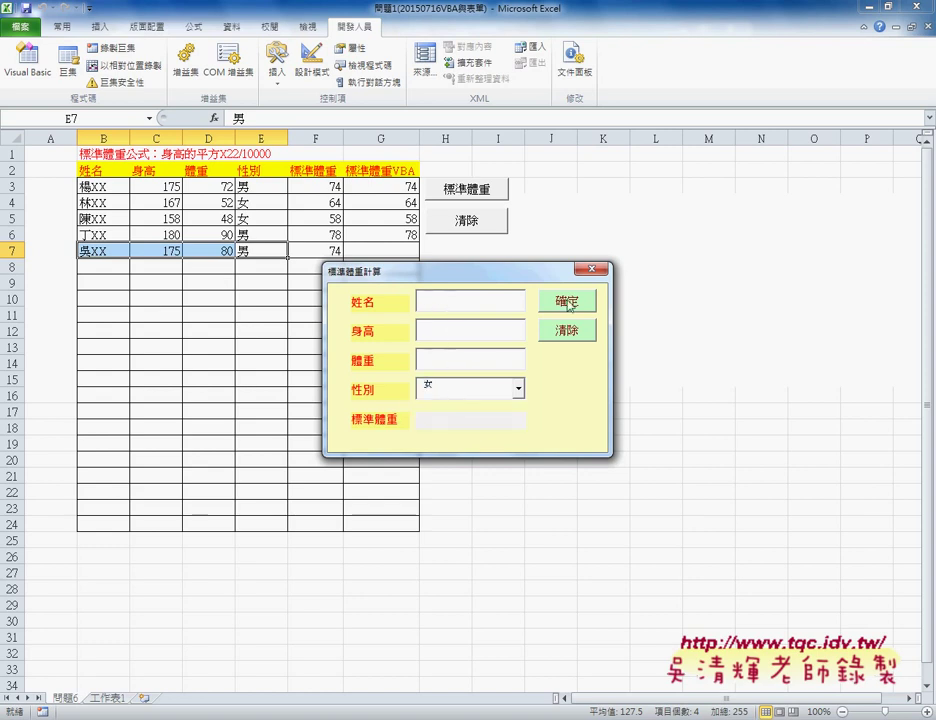
left_click_drag(414, 410, 520, 428)
left_click_drag(345, 360, 395, 420)
left_click_drag(222, 108, 229, 138)
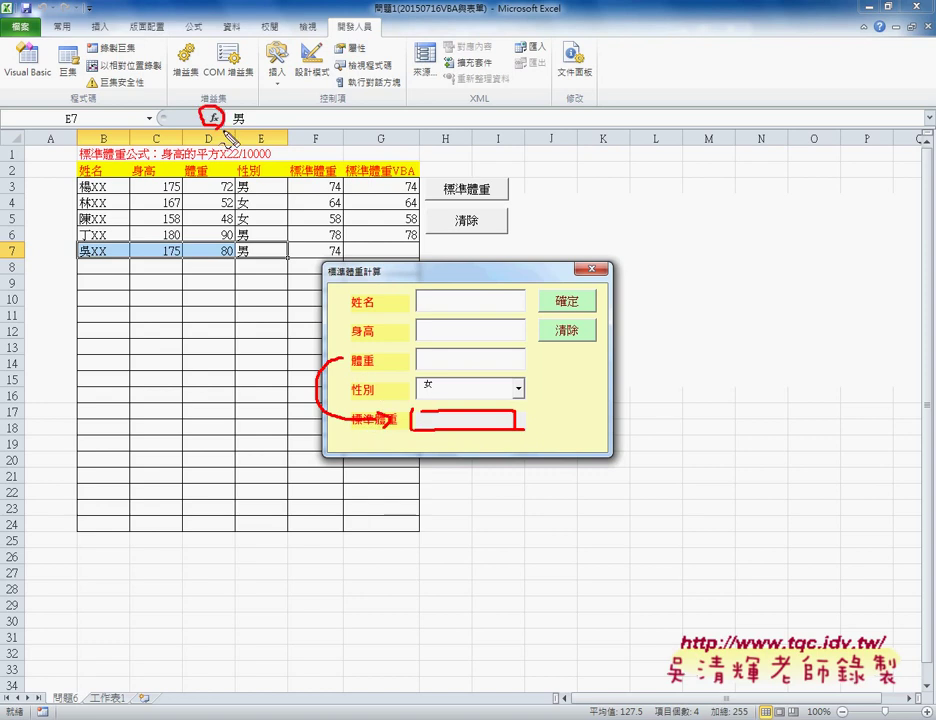
left_click_drag(545, 292, 597, 300)
left_click_drag(472, 268, 545, 290)
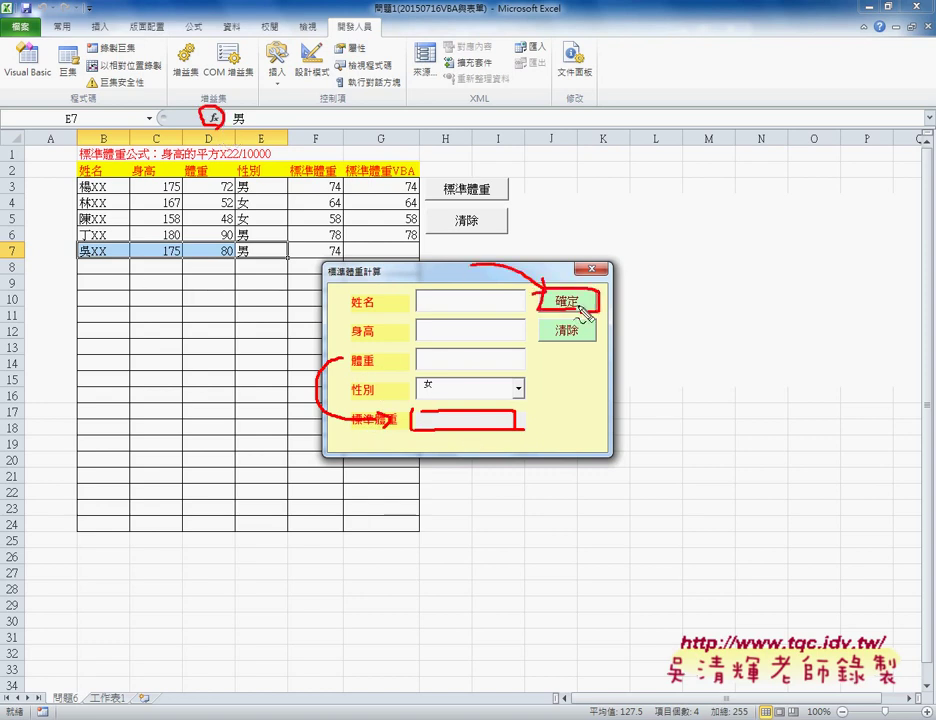
key("Escape")
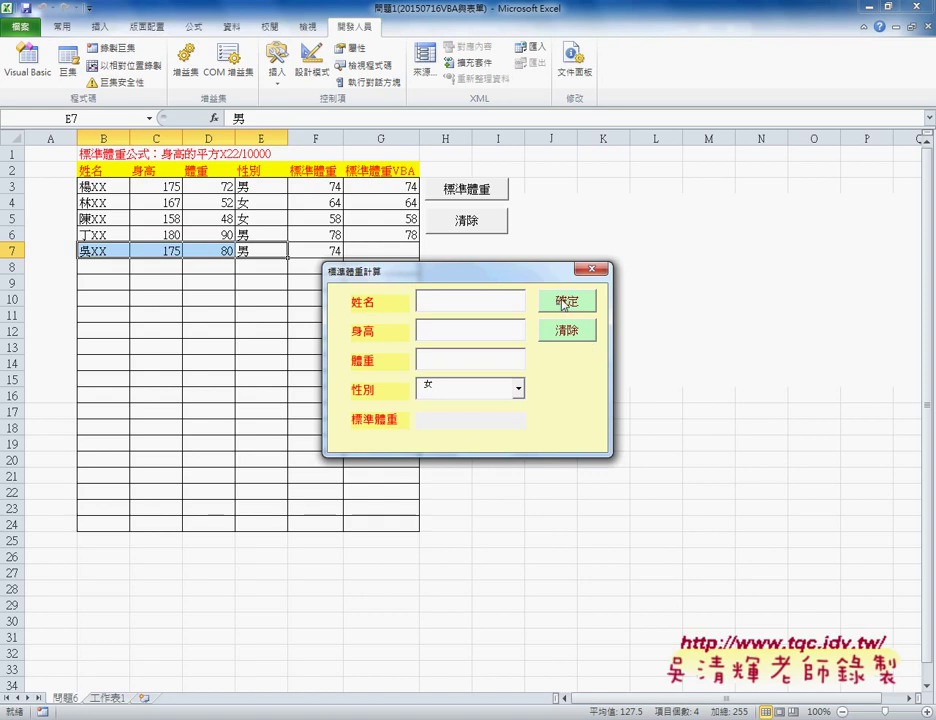
left_click(591, 268)
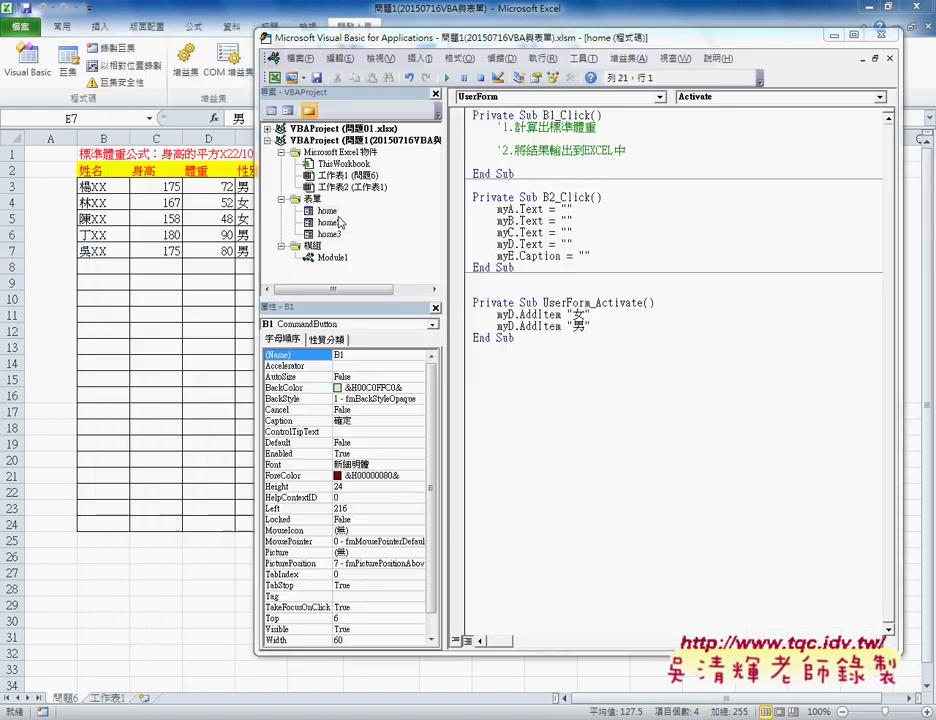
Open the 確定 button's B1_Click procedure and grab the 標準體重函數2 name from Module1
double_click(696, 130)
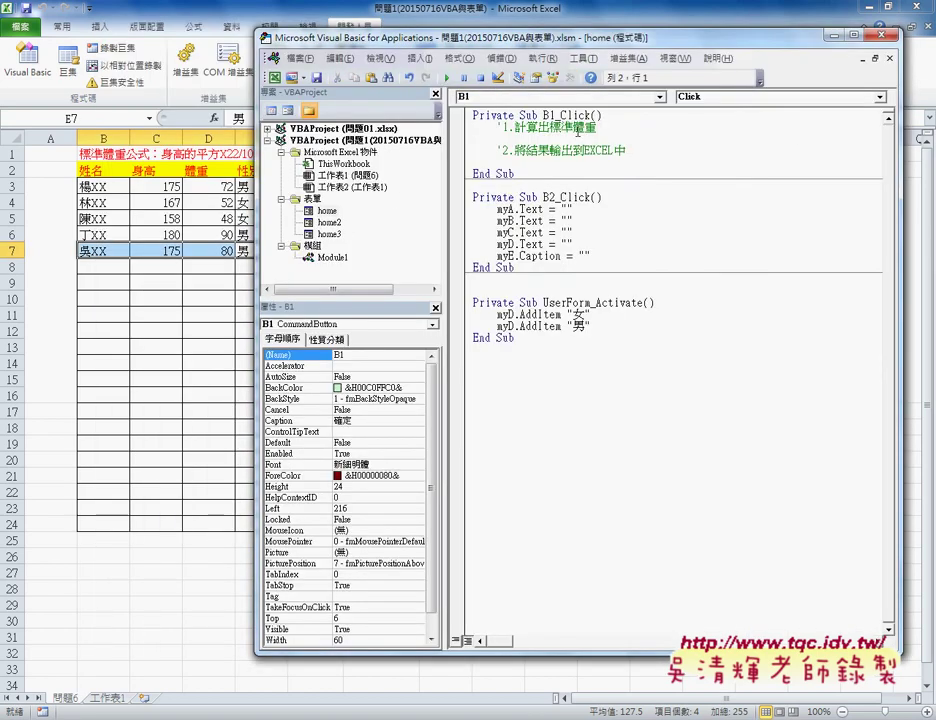
left_click(727, 99)
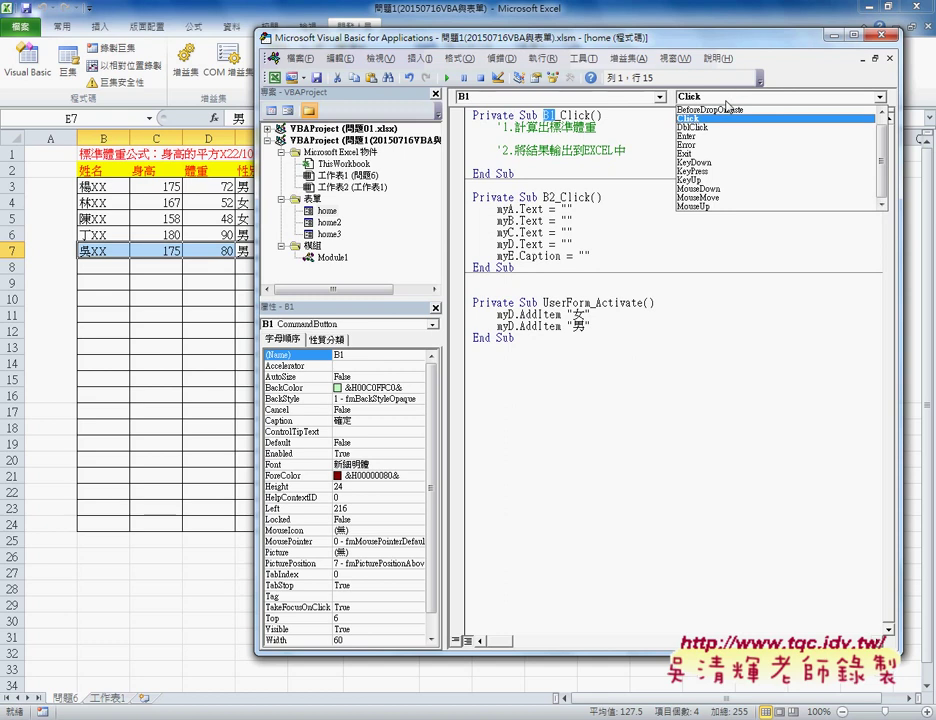
left_click(727, 118)
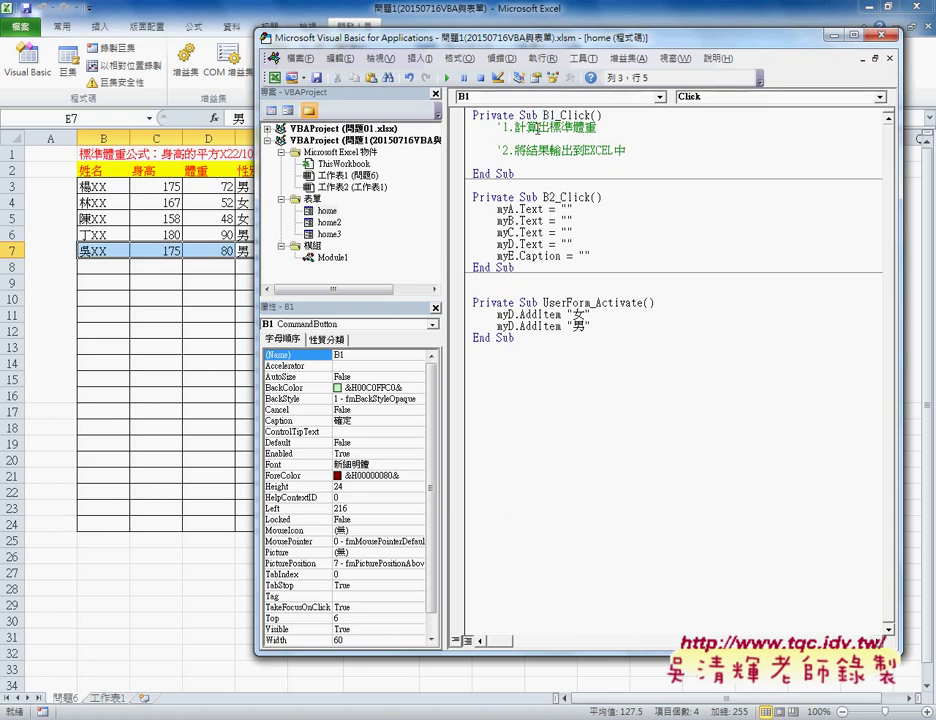
key("shift+F7")
left_click(581, 250)
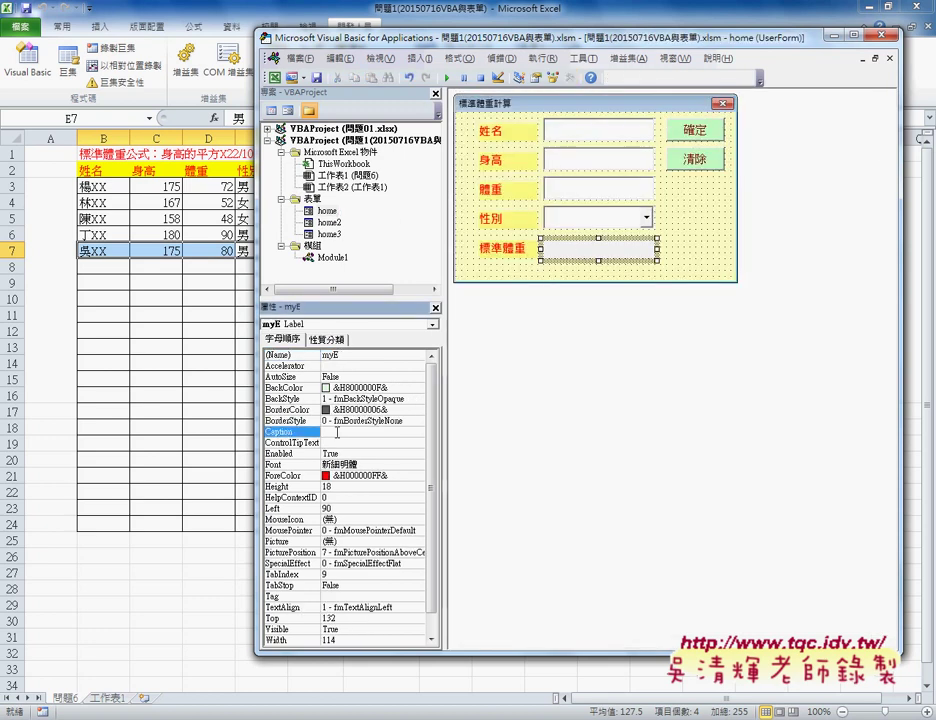
double_click(332, 257)
scroll(497, 333, "up", 4)
double_click(590, 197)
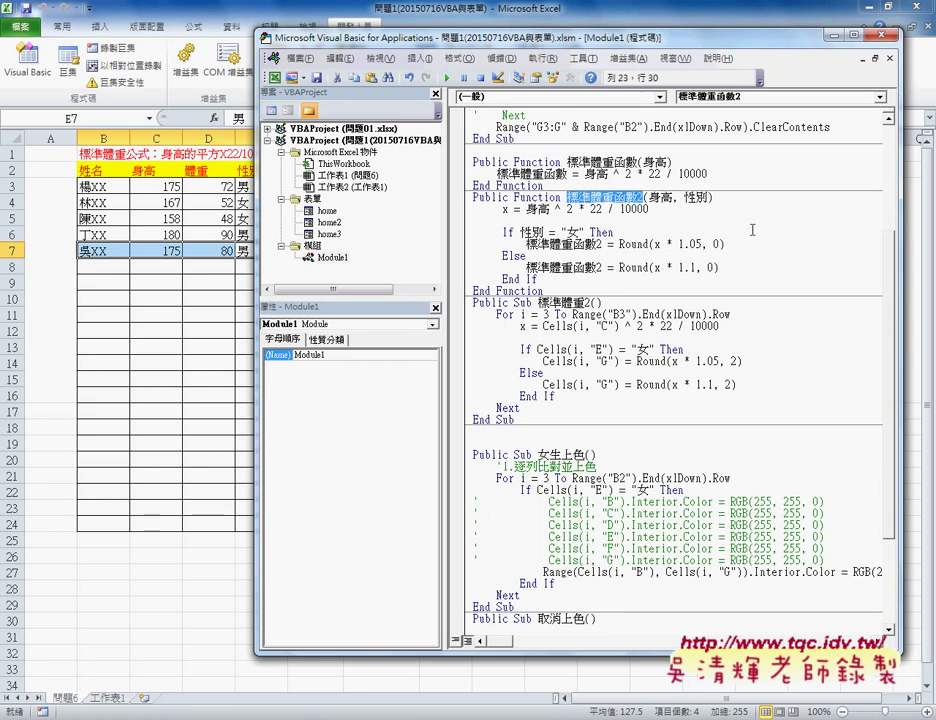
left_click(671, 268)
double_click(627, 199)
key("ctrl+c")
key("ctrl+Tab")
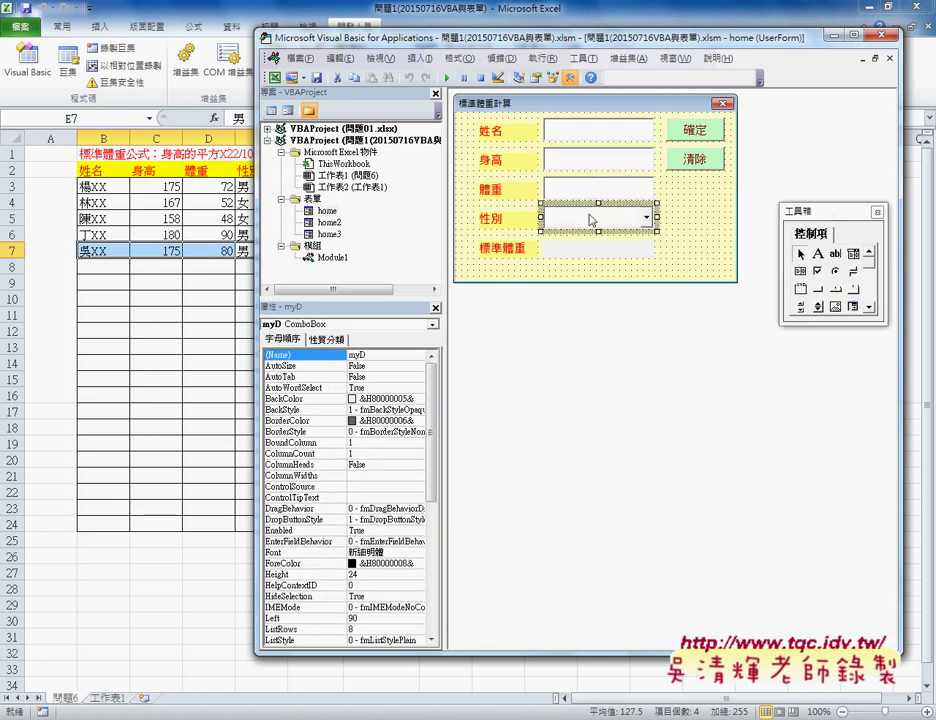
Write myE.Caption = 標準體重函數2(myB.Text, myD.Text) in B1_Click
double_click(695, 129)
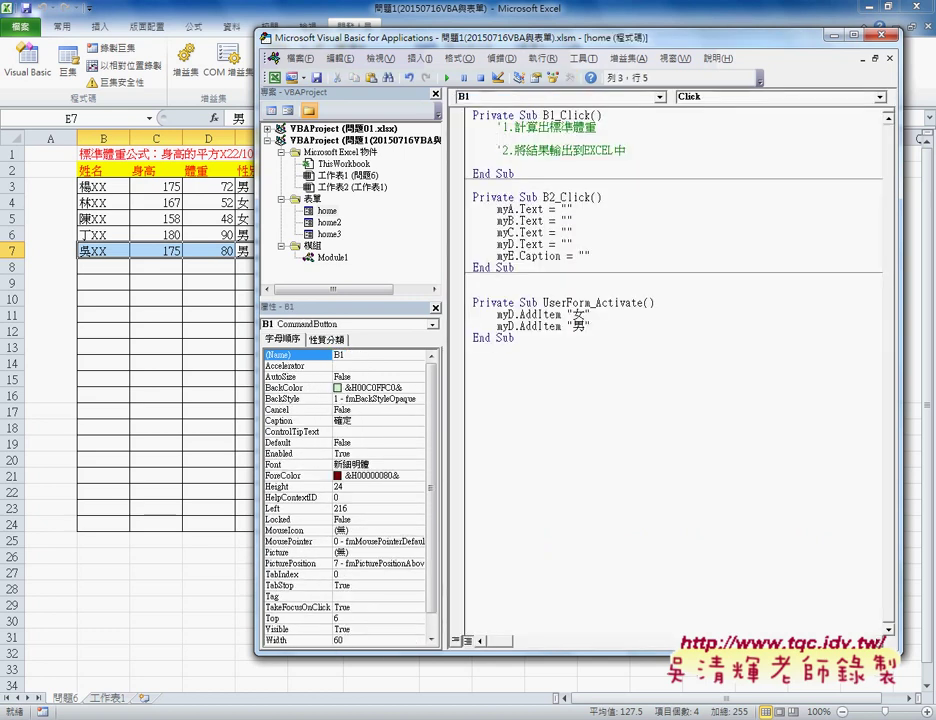
type("myD.Caption =")
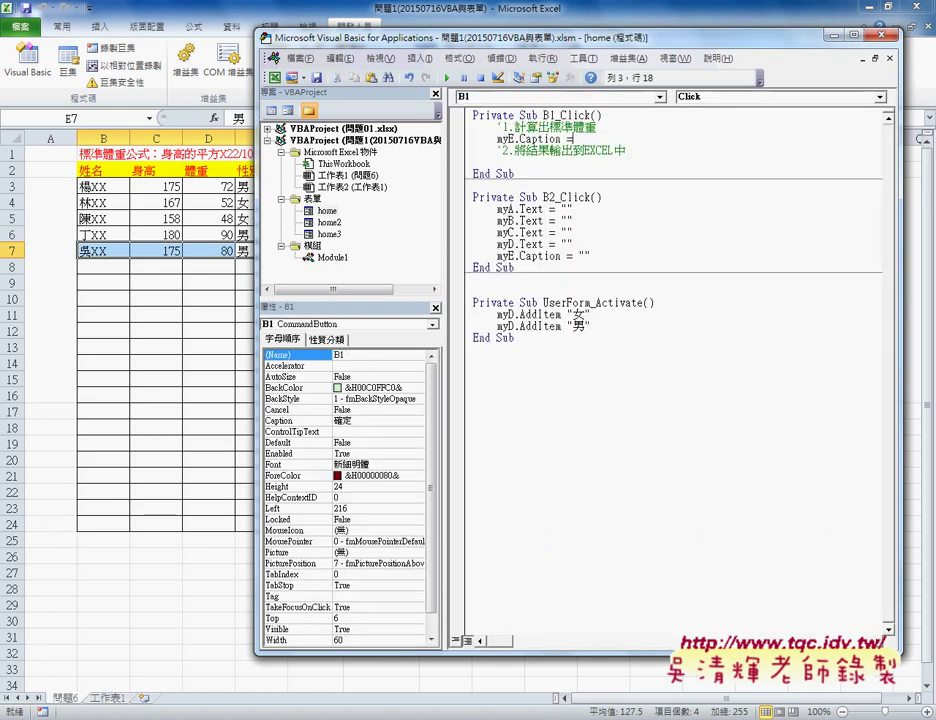
key("ctrl+Tab")
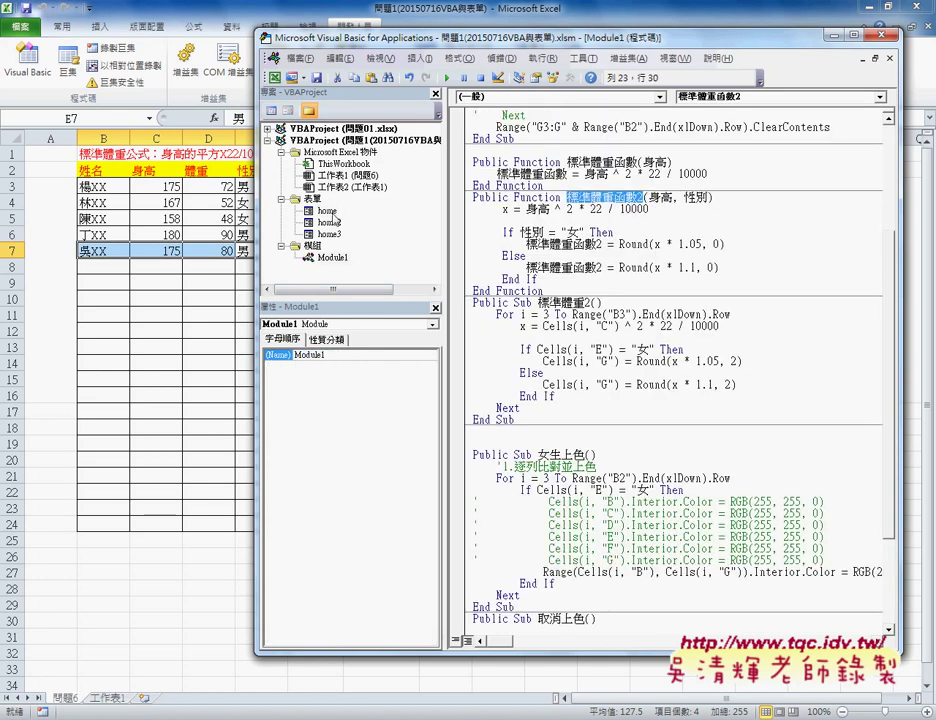
key("ctrl+Tab")
key("ctrl+v")
type("(")
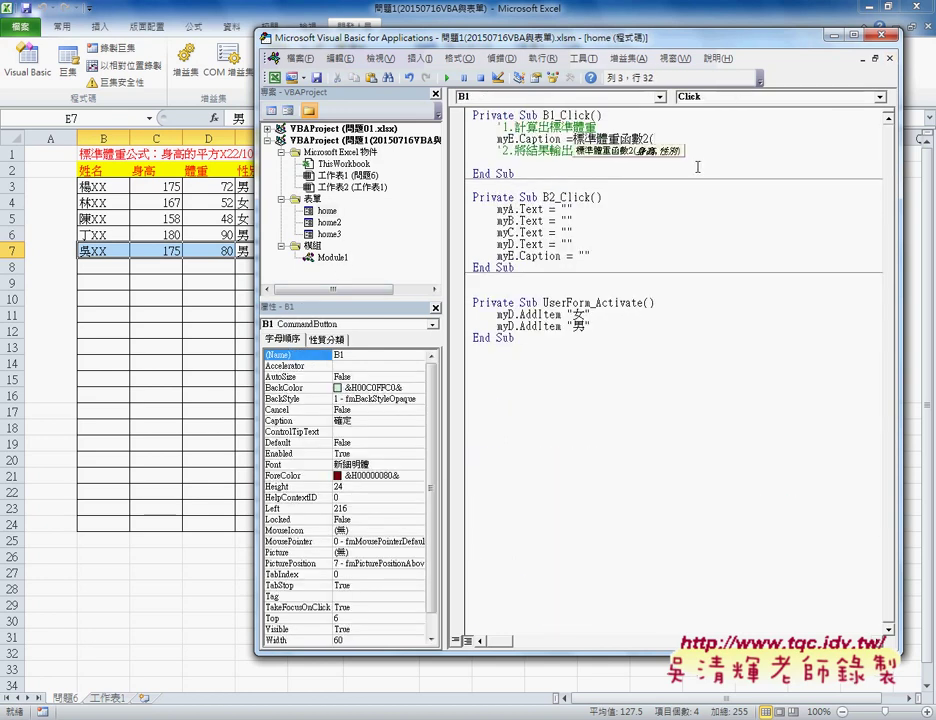
type("myb")
type(".text,myd.tex)")
left_click(585, 244)
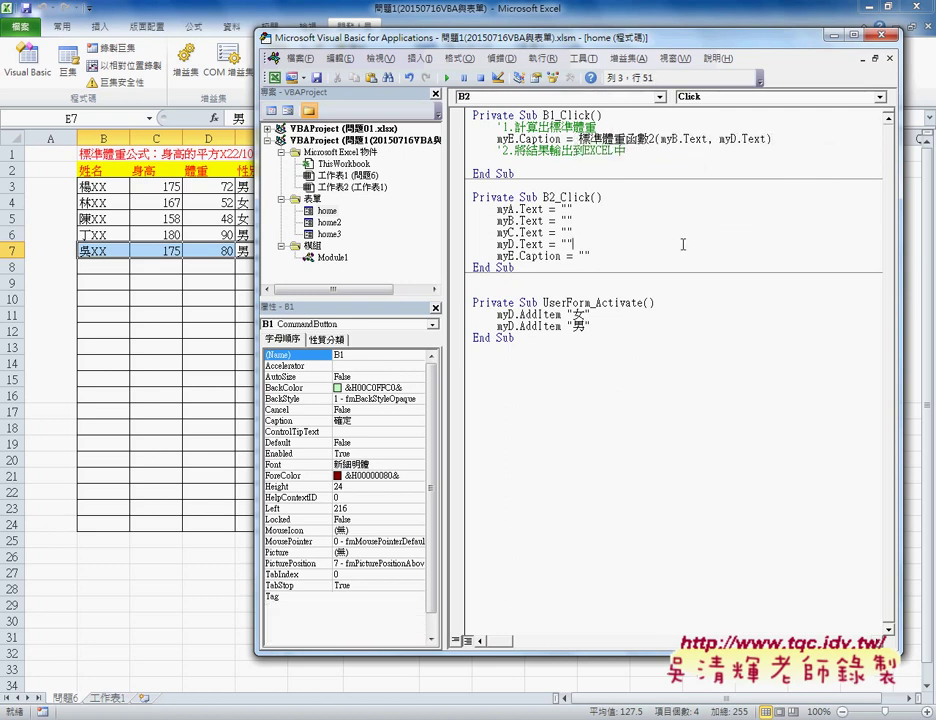
Run the form and enter 175 as the height
key("F5")
left_click(459, 332)
type("175")
left_click(518, 389)
Compute with gender 女 (result 71), then fill in name XXX and weight 75
left_click(468, 418)
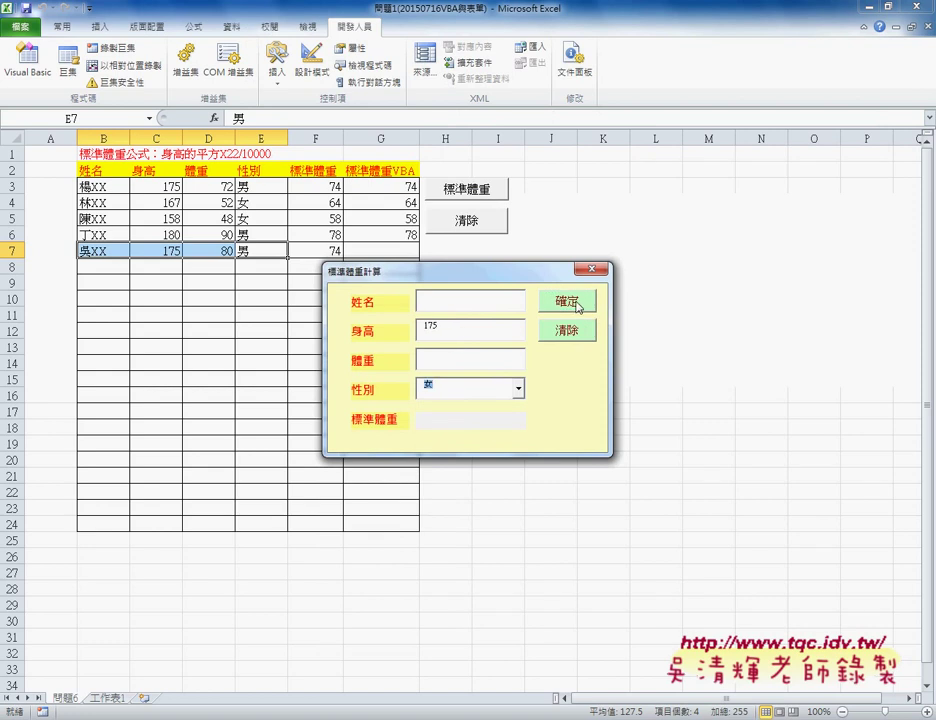
left_click(566, 300)
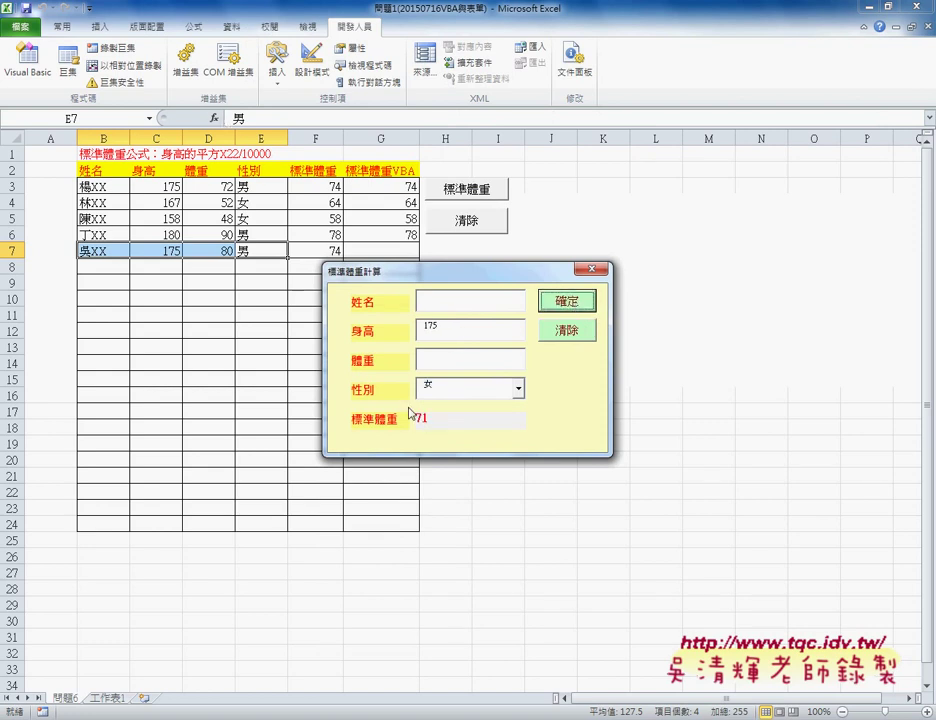
left_click_drag(400, 270, 468, 269)
left_click(500, 299)
type("XXX")
left_click(500, 357)
type("75")
Annotate the sheet showing the name goes into column B of the next empty row 8
left_click_drag(80, 163, 95, 243)
left_click_drag(12, 245, 340, 262)
mouse_move(25, 215)
left_mouse_down()
mouse_move(45, 240)
mouse_move(65, 245)
mouse_move(15, 275)
left_mouse_up()
left_click_drag(98, 128, 102, 128)
left_click_drag(490, 282, 105, 274)
left_click_drag(120, 268, 104, 272)
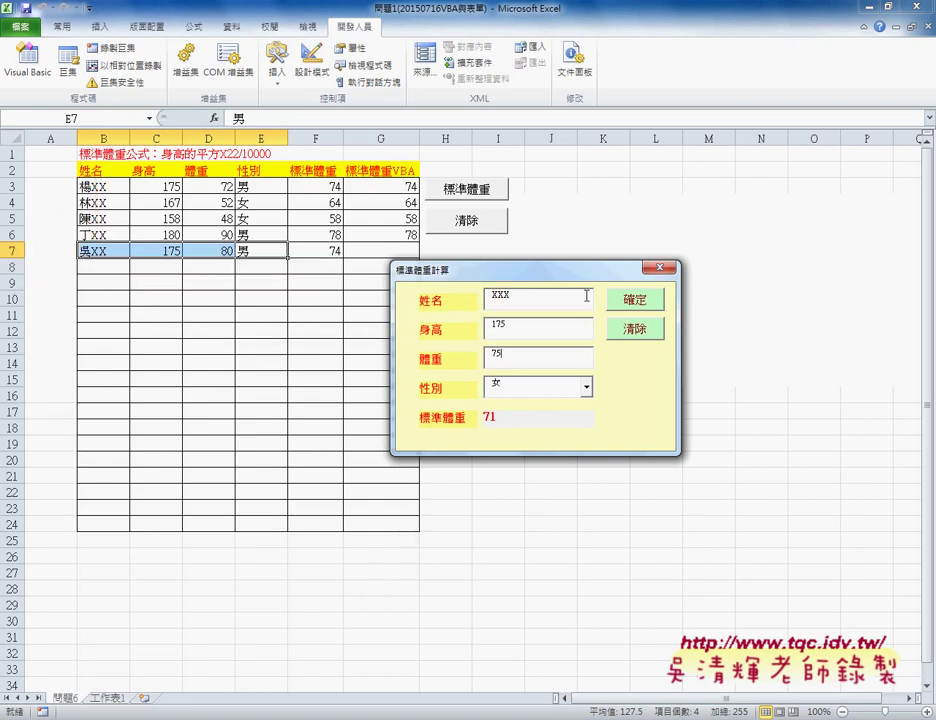
Add r = Range("B2").End(xlDown).Row + 1 and Cells(r, "B") = myA.Text to B1_Click
key("alt+F11")
type("r=range(\"B2\").End (xlDown ).Row +1")
key("Return")
type("cells(r,\"B\")=myA.Text")
key("Return")
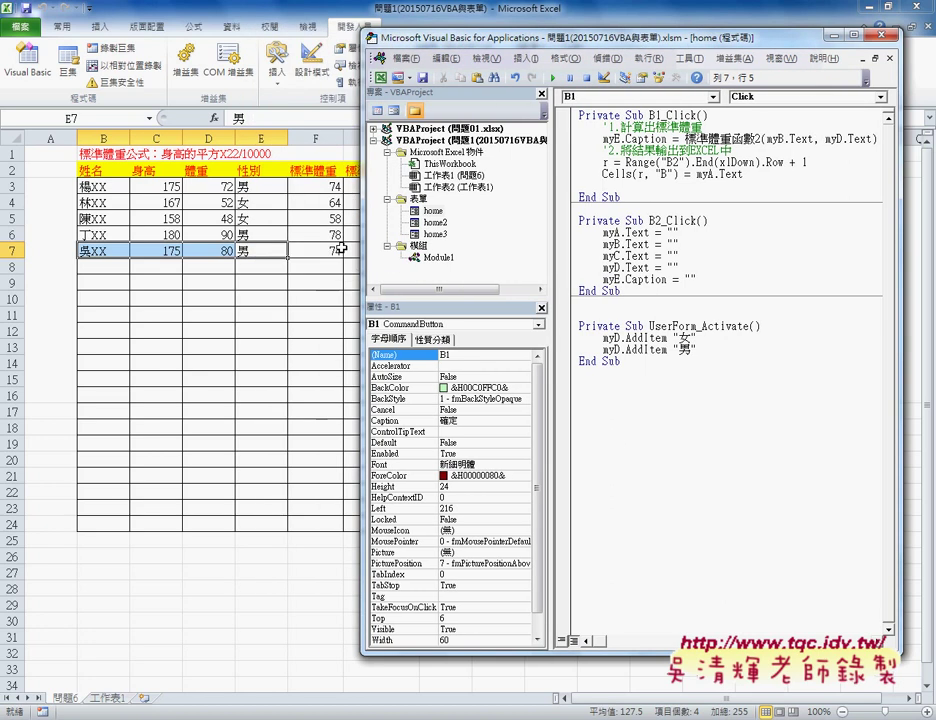
Paste the Cells(r, 3) to Cells(r, 6) lines from the 程式碼 document into B1_Click, deleting the duplicate line
key("alt+Tab")
left_click(595, 11)
scroll(245, 272, "up", 10)
scroll(245, 272, "up", 4)
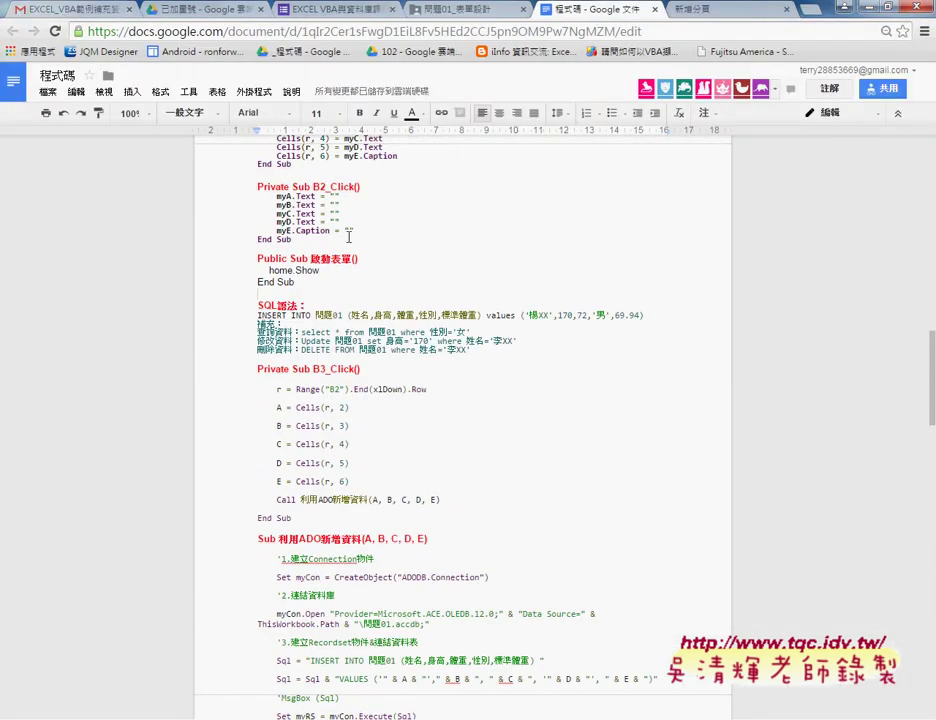
scroll(245, 272, "up", 2)
key("ctrl+c")
key("alt+Tab")
key("ctrl+v")
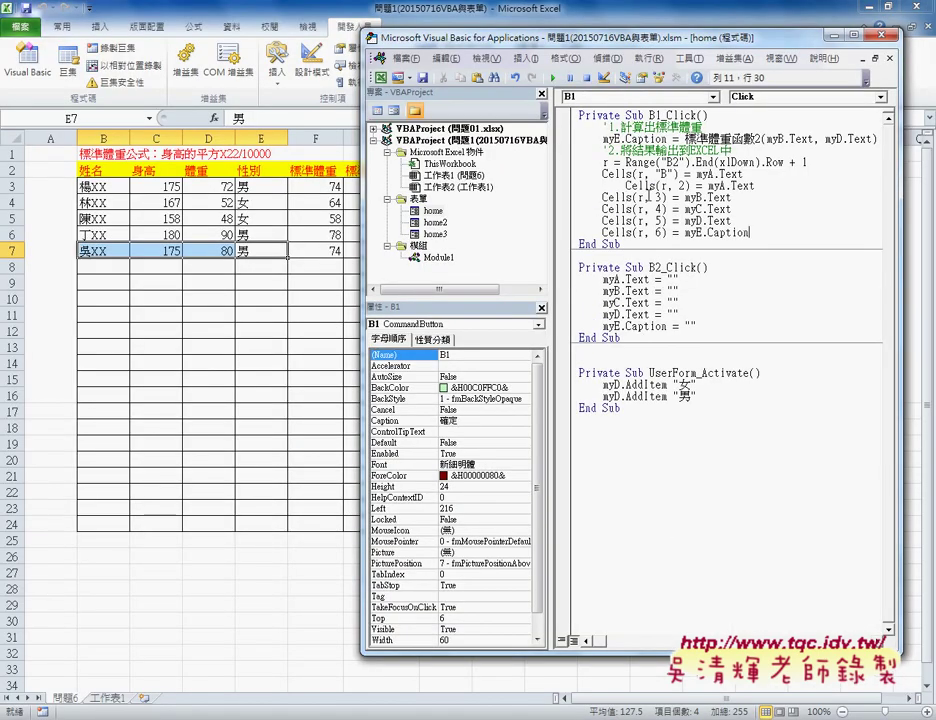
key("shift+Down")
key("Delete")
left_click(660, 185)
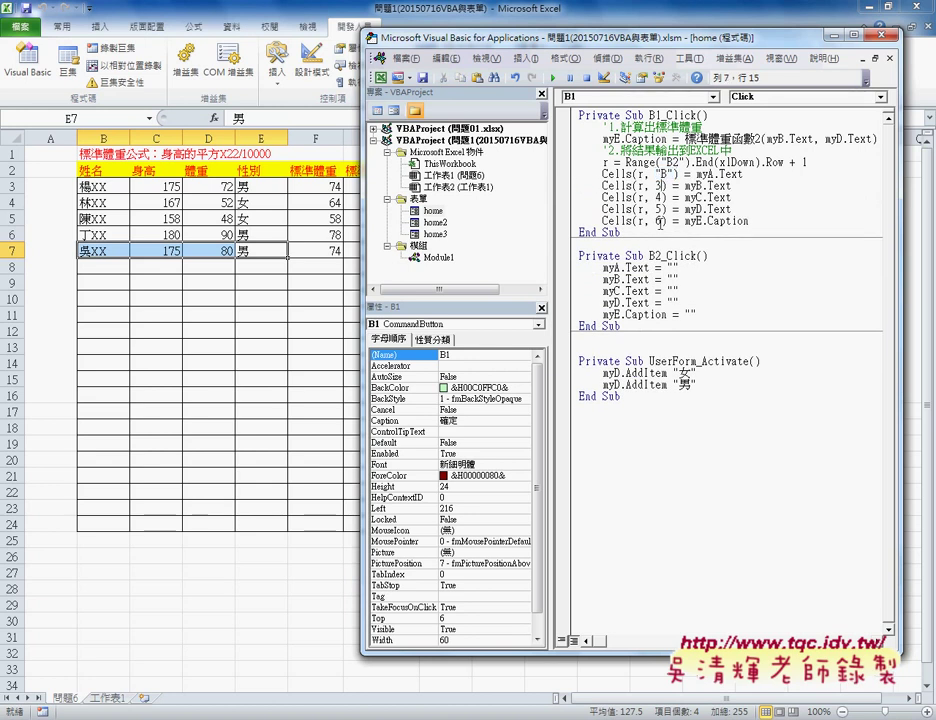
Run the form and add a row for XXX, 160, 50, 女 (standard weight 59)
key("F5")
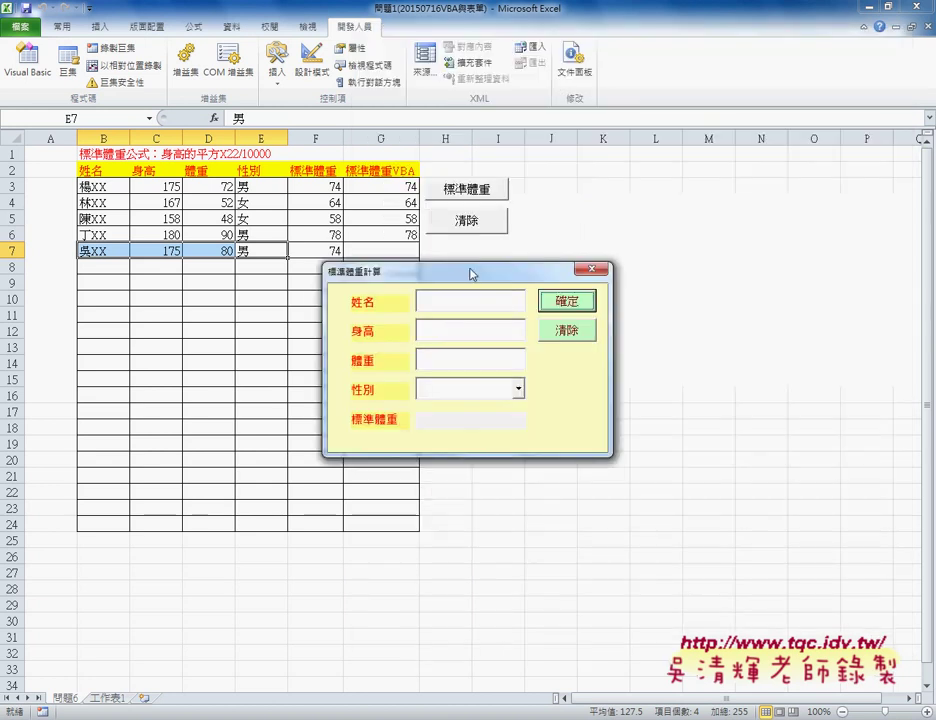
type("XXX")
left_click(522, 365)
type("160")
left_click(520, 398)
type("50")
left_click(585, 428)
left_click(539, 461)
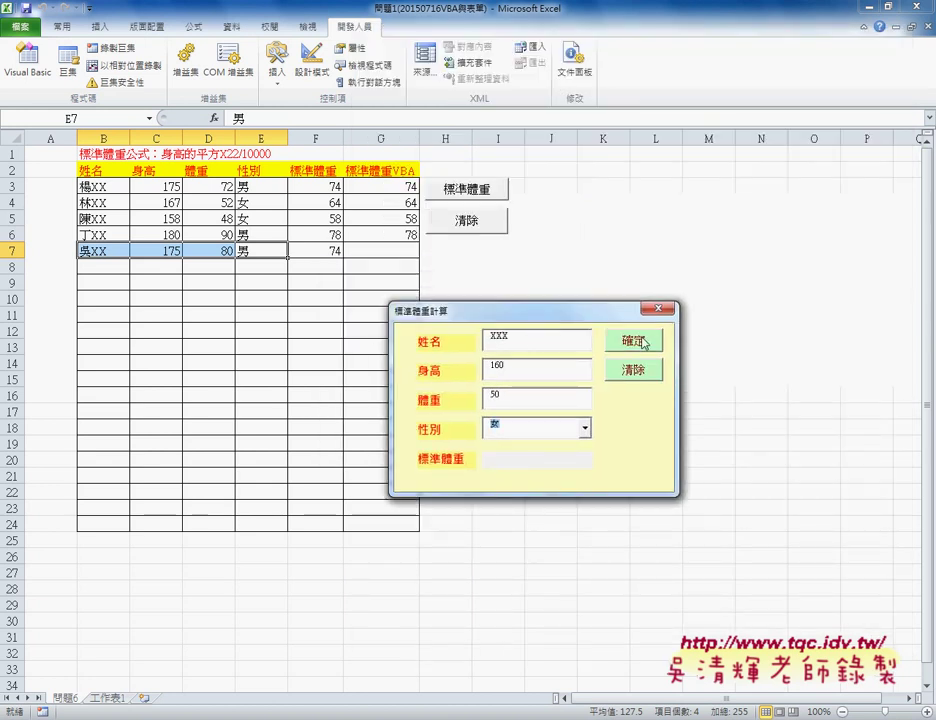
left_click(648, 340)
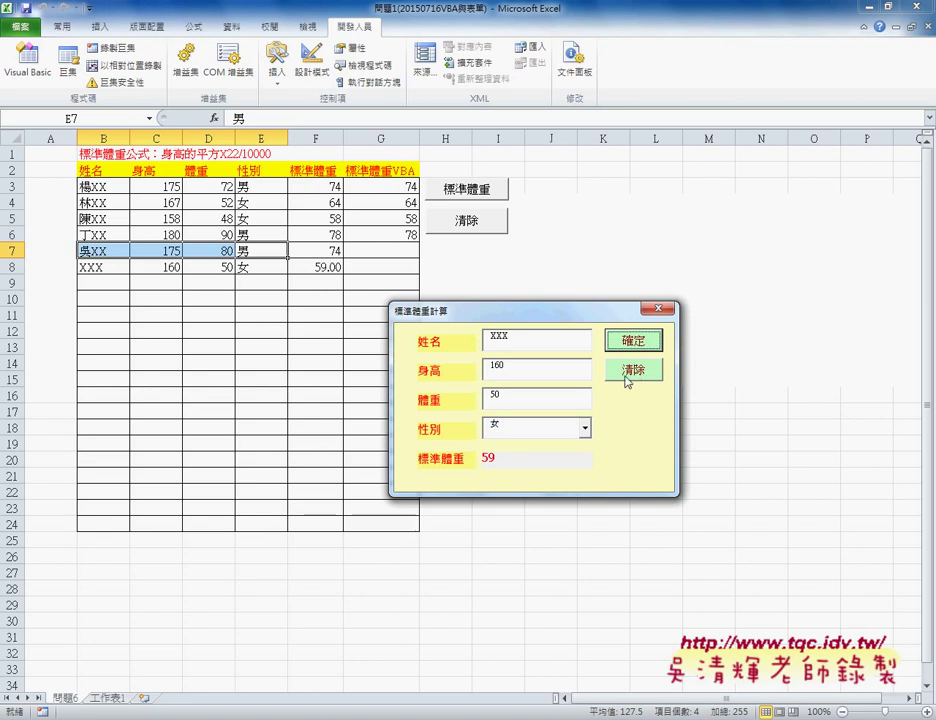
left_click(627, 381)
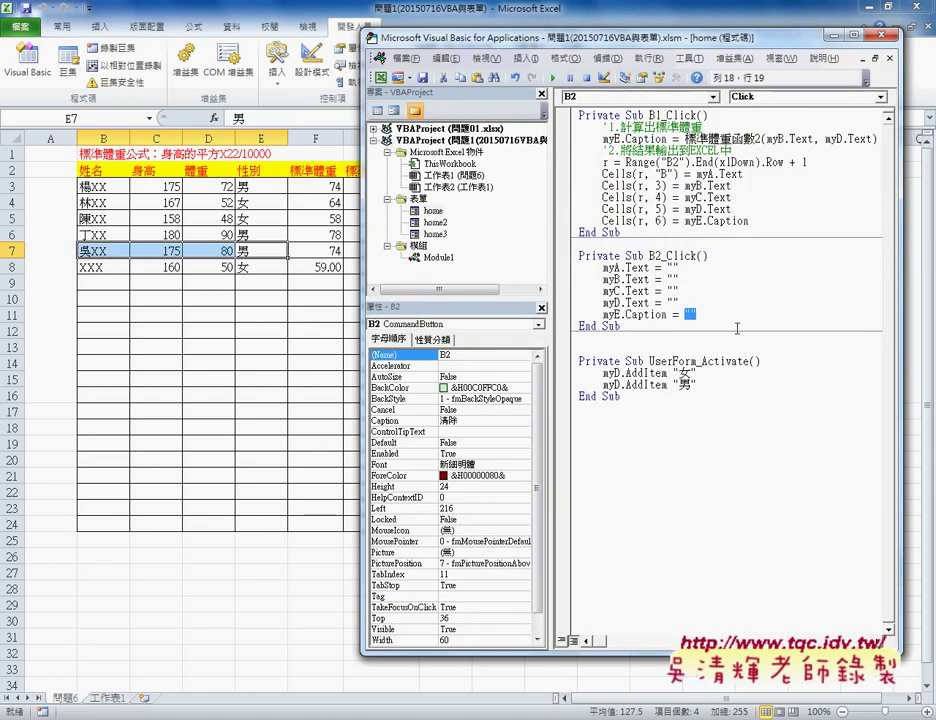
Rerun the form to test validation with height 75, then close it
key("F5")
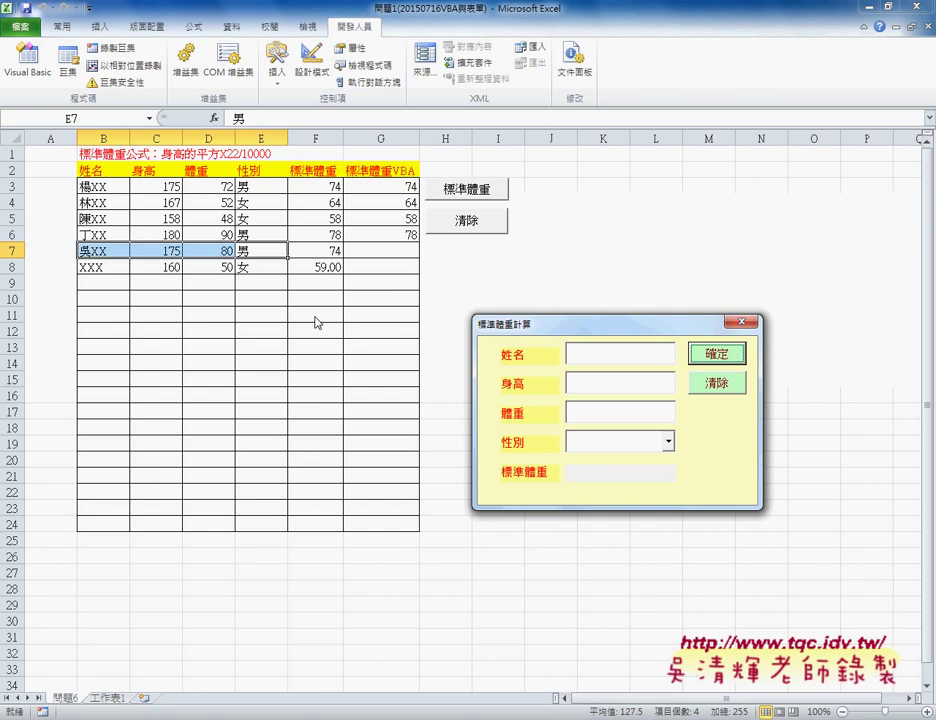
key("alt+F11")
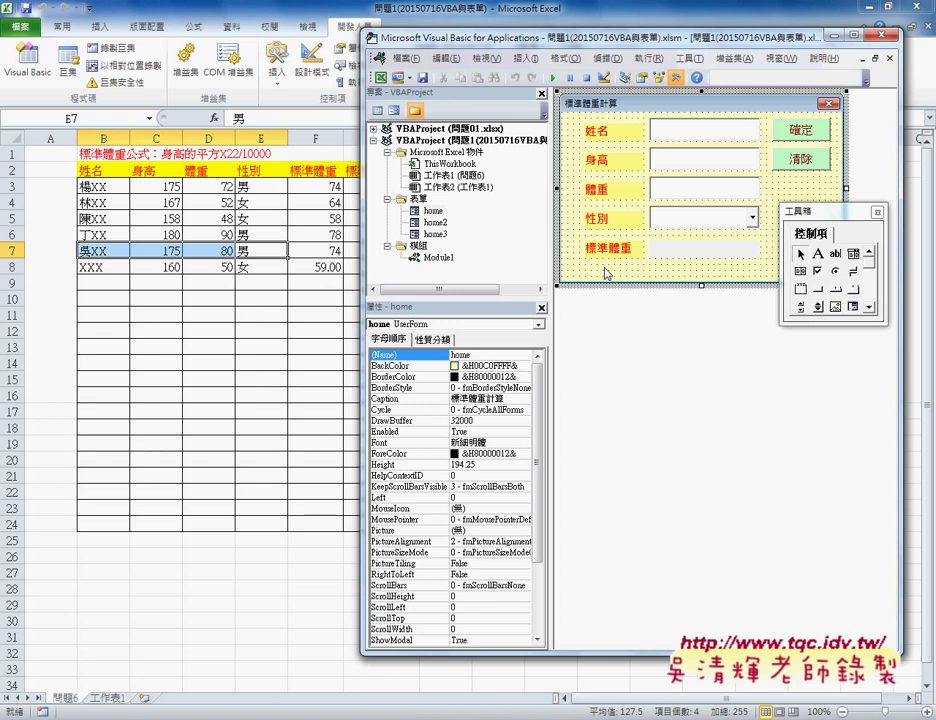
key("F5")
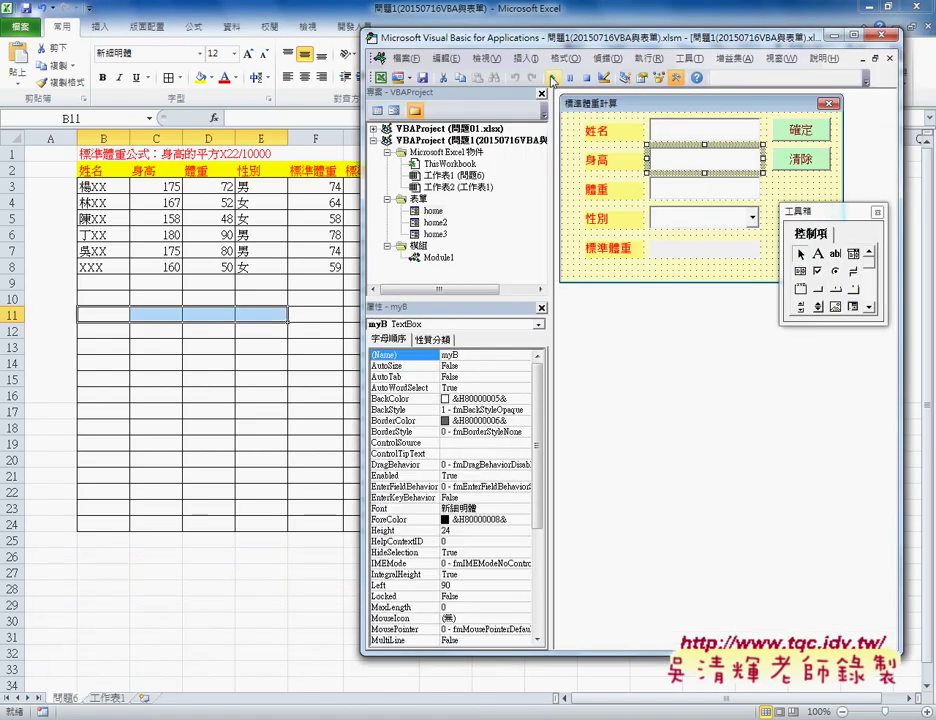
left_click(461, 336)
type("75")
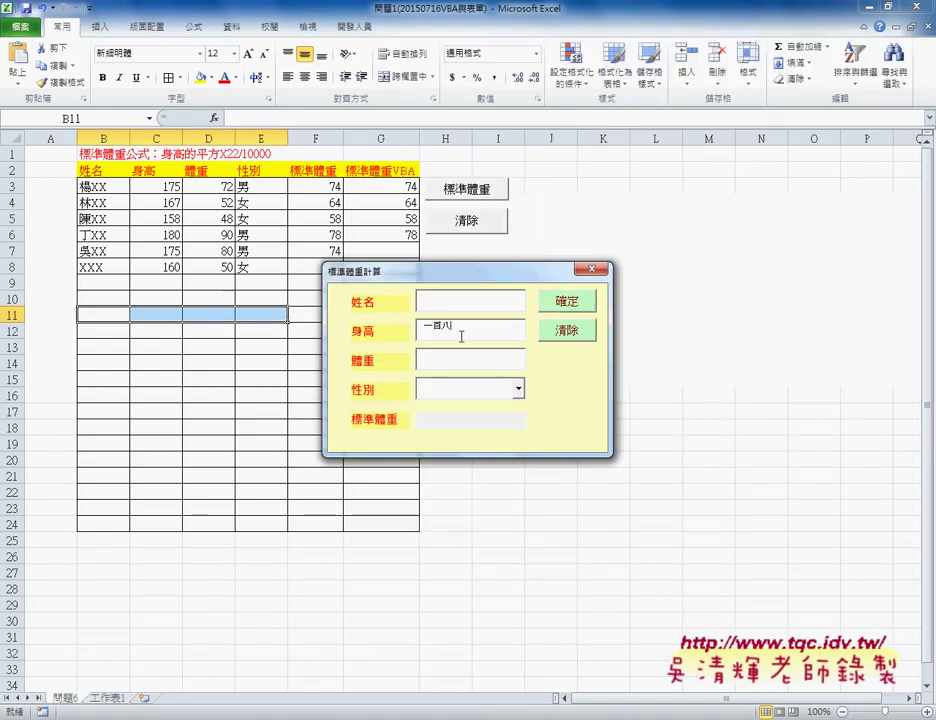
left_click(592, 268)
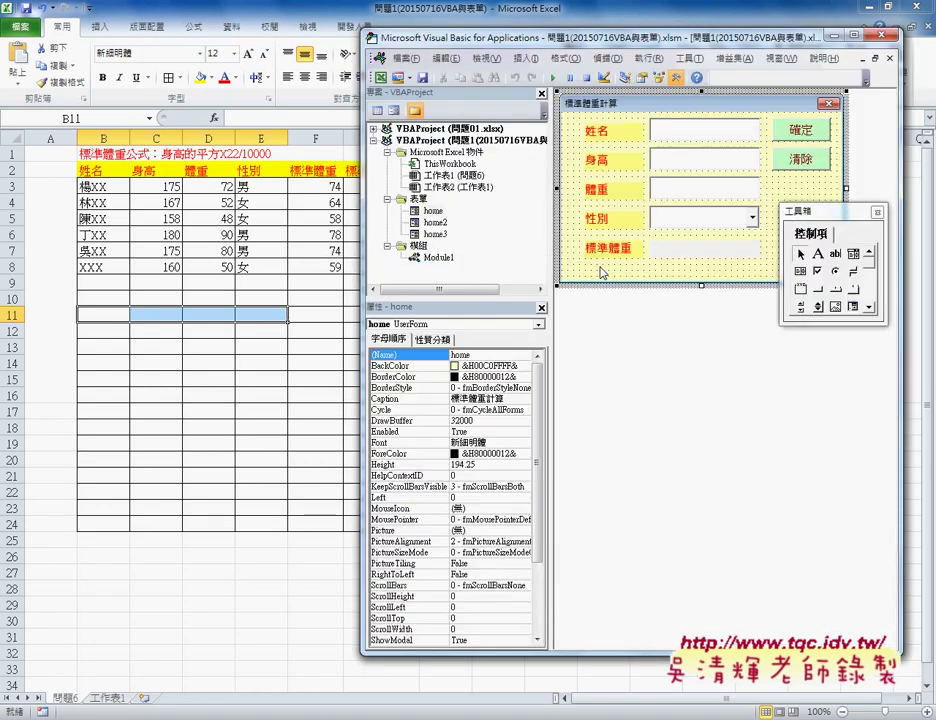
Insert lines at the top of B1_Click and start an If check on mya.Text
double_click(800, 140)
left_click_drag(557, 30, 459, 90)
key("Return")
key("Return")
key("Return")
key("Up")
key("Up")
key("Up")
key("Tab")
type("i")
type("mya.text =\"\" or")
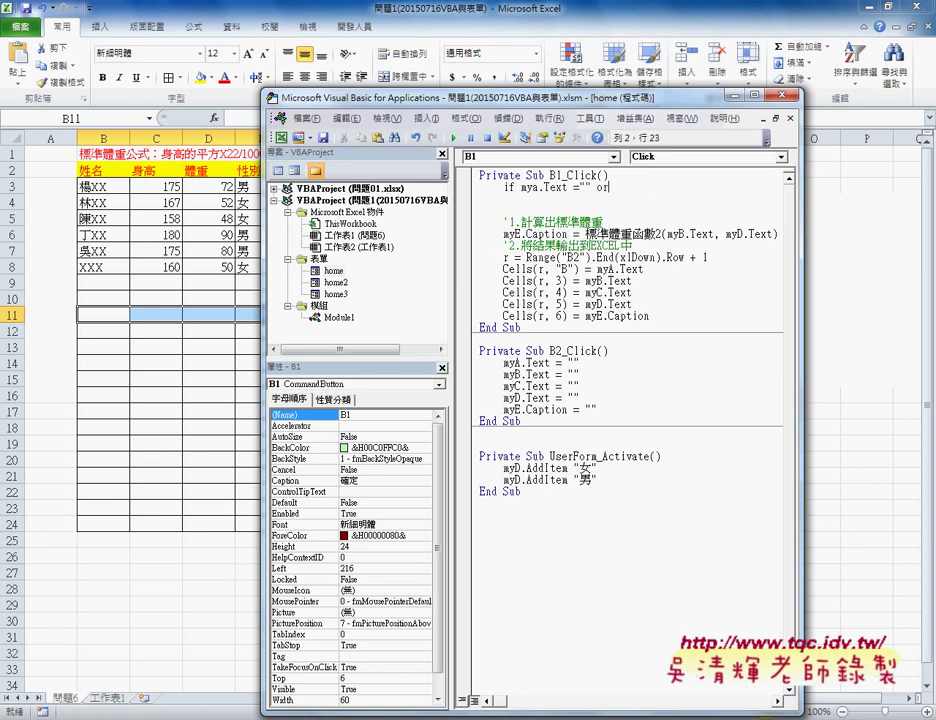
Extend the If condition so myc.Text and myd.Text are also checked for empty values
left_click_drag(598, 187, 519, 187)
key("ctrl+c")
left_click(610, 187)
key("ctrl+v")
key("ctrl+v")
key("End")
type("or myd.Text =\"\"")
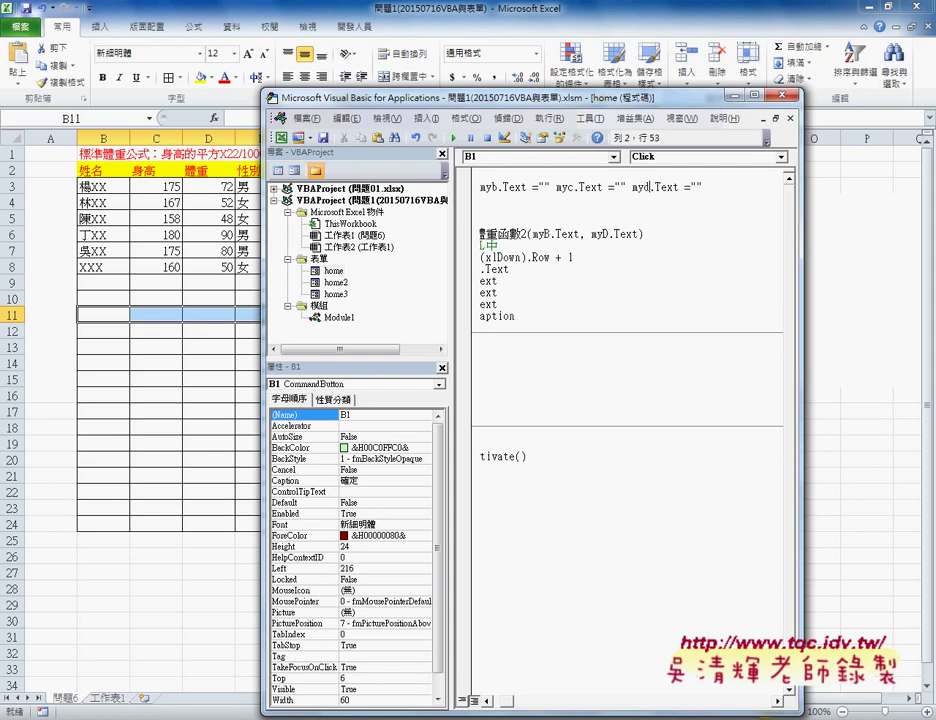
left_click(587, 187)
type("or")
key("End")
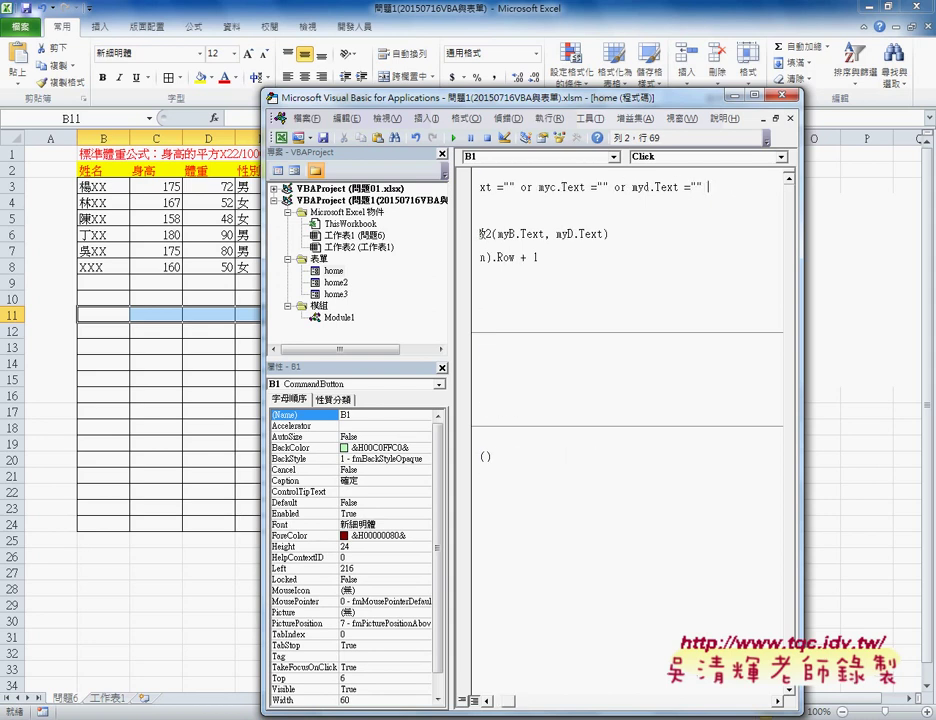
Add MsgBox "請輸入資料!!", Exit Sub and End If to the empty-field check
key("Return")
type("End If")
key("Return")
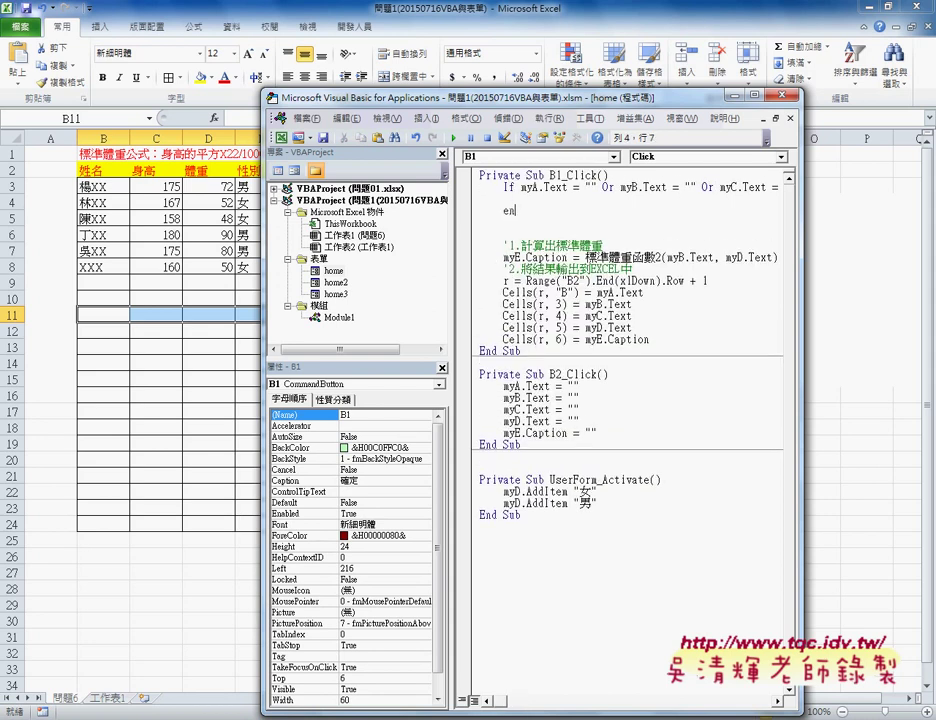
type("msgbox")
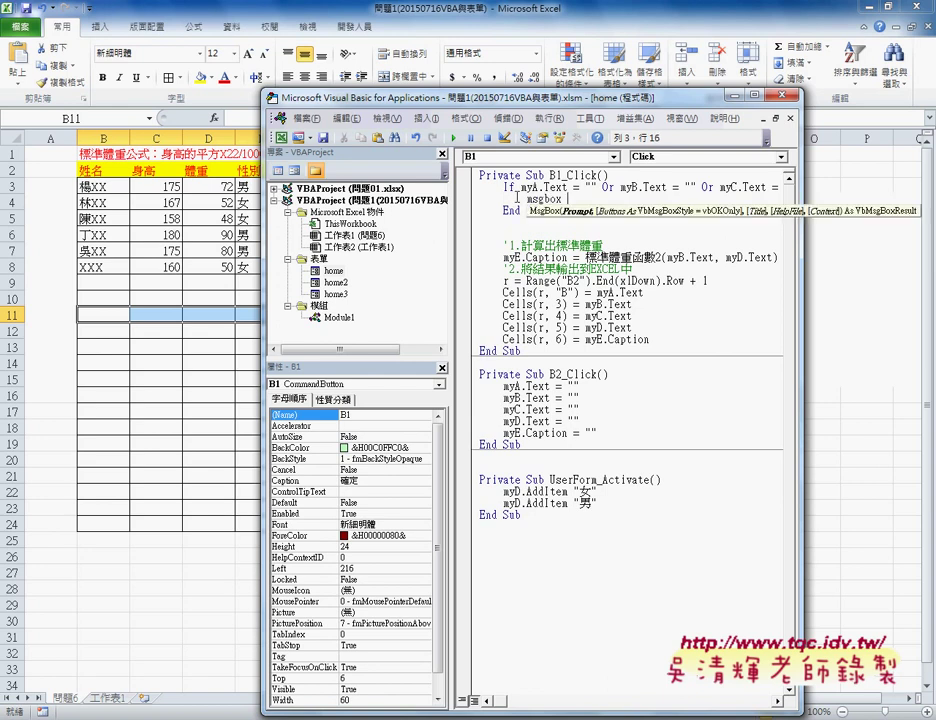
type(" \"請輸入資料!!\"")
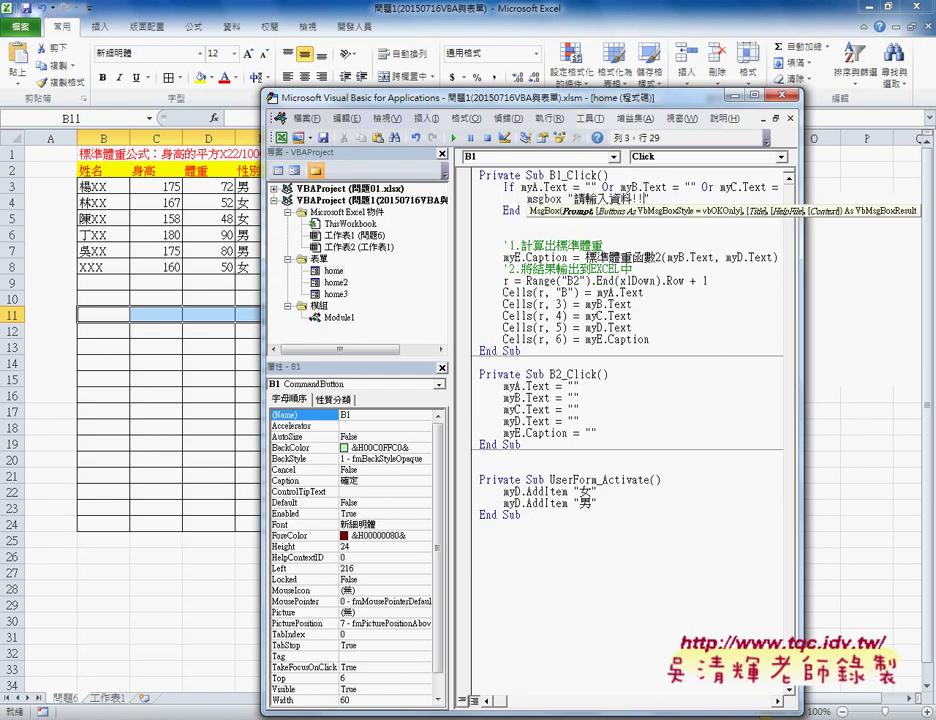
key("Return")
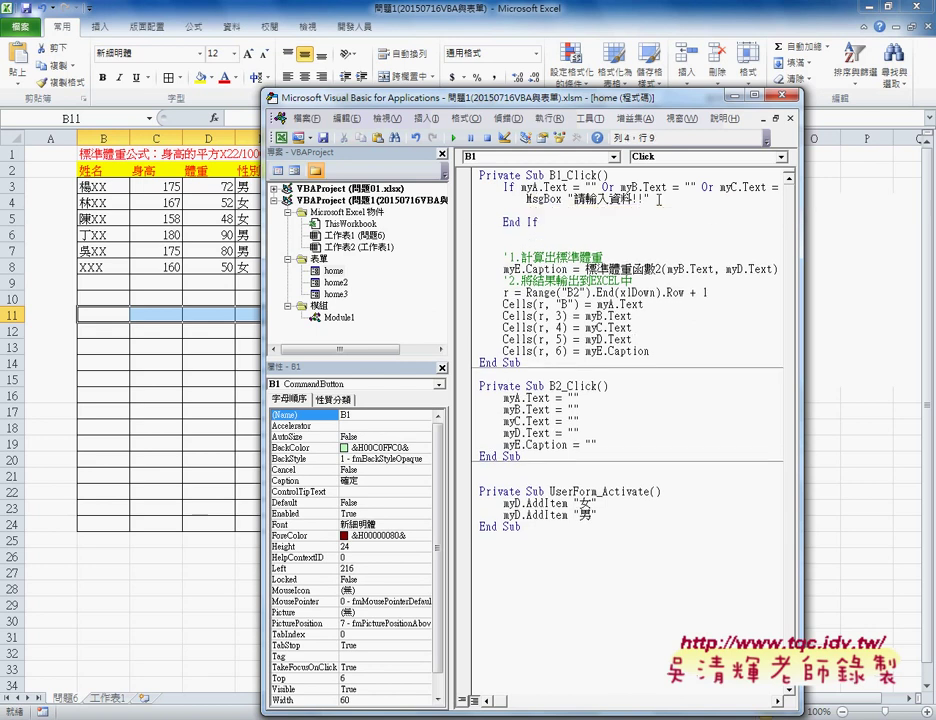
type("exit sub")
left_click(559, 222)
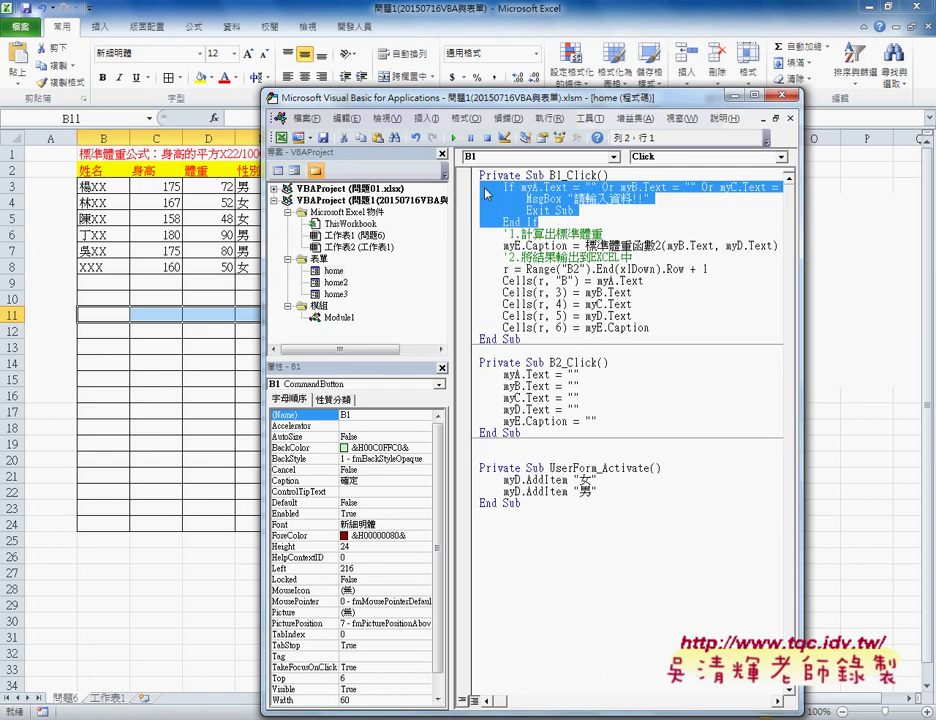
Run the form, trigger the empty-field warning, then enter XX, 175, 75 and 男
key("F5")
left_click(563, 302)
left_click(487, 412)
type("XX")
left_click(446, 330)
left_click(563, 302)
key("Return")
type("175")
left_click(470, 360)
type("75")
key("Tab")
key("Down")
Record the row, then submit height 七五 and debug the resulting type-mismatch error
left_click(576, 304)
left_click_drag(498, 281, 569, 358)
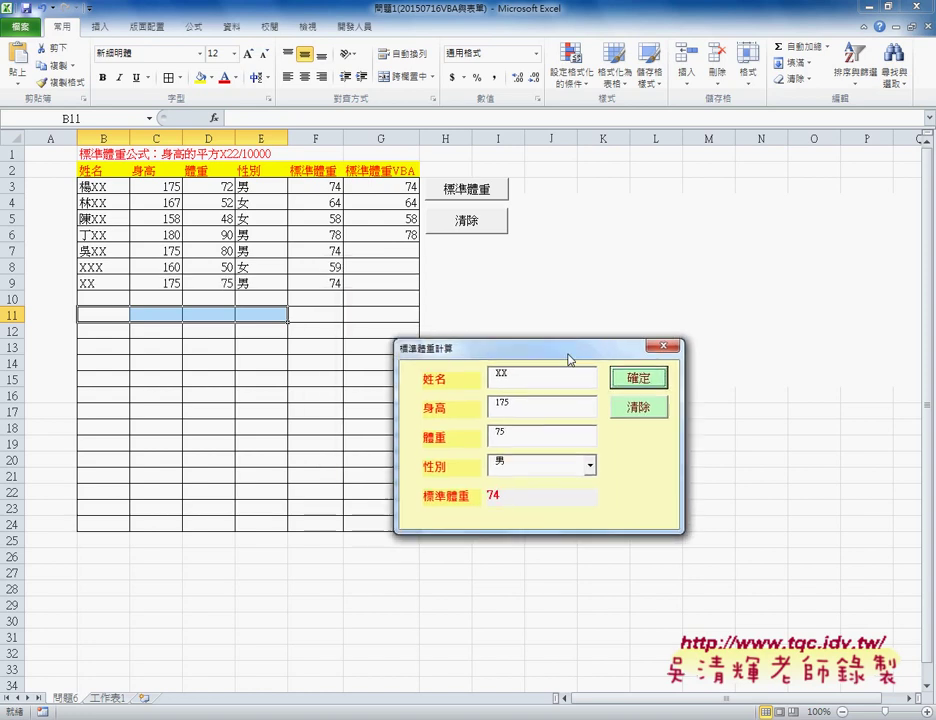
double_click(506, 405)
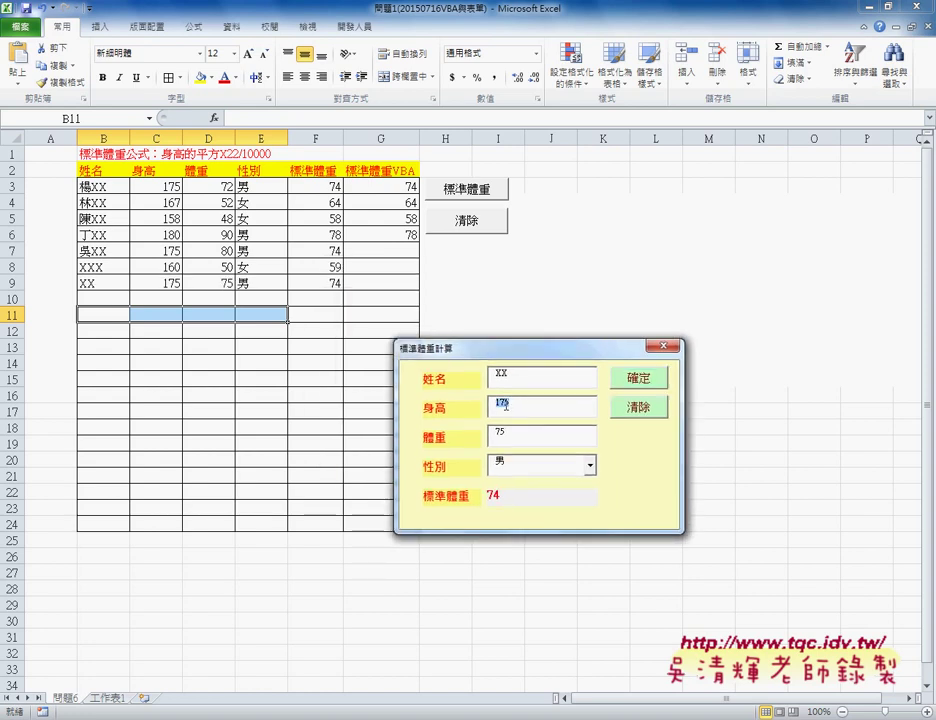
type("一劉七五")
left_click(638, 378)
key("Return")
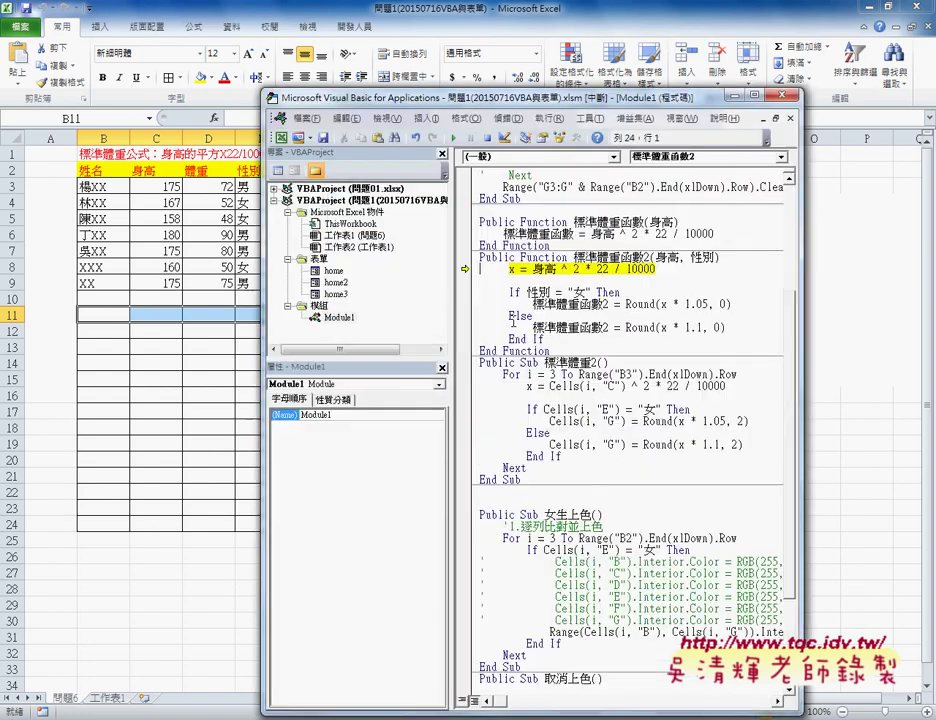
left_click_drag(579, 269, 562, 269)
scroll(569, 279, "up", 3)
Comment out the combined empty check and add a name-only check with message 請輸入姓名!!
left_click(424, 218)
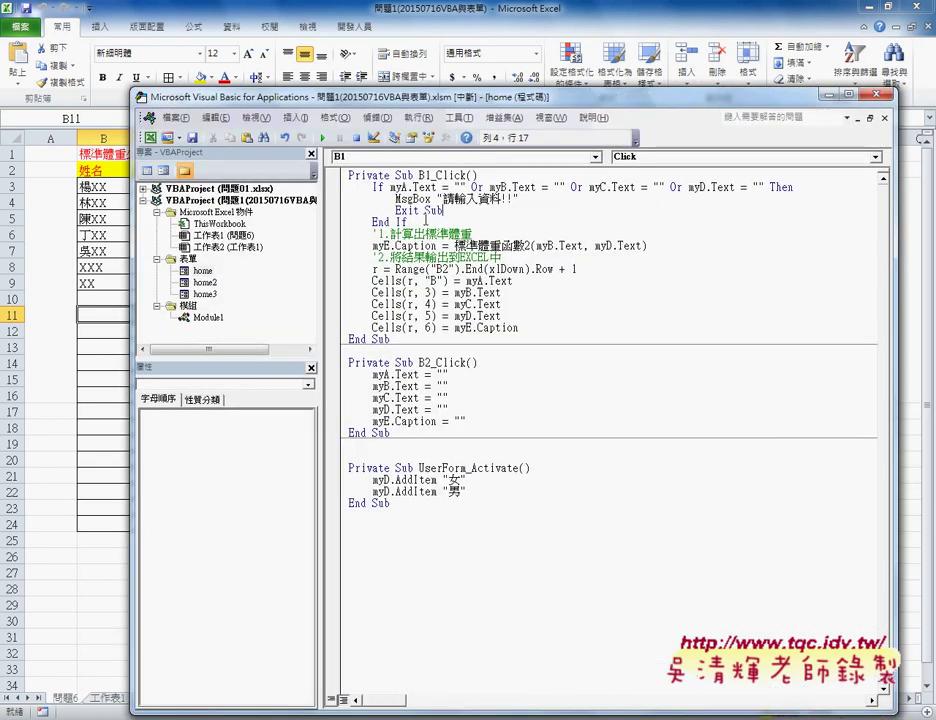
left_click(373, 187)
type("'")
key("End")
key("Return")
key("ctrl+v")
left_click_drag(465, 199, 764, 199)
key("Delete")
double_click(490, 211)
type("姓名")
Duplicate the name check into a second If block that tests myB
left_click_drag(348, 199, 372, 245)
key("ctrl+c")
left_click(372, 245)
key("ctrl+v")
left_click(396, 245)
double_click(420, 245)
type("myB")
left_click_drag(477, 257, 500, 257)
left_click_drag(245, 101, 325, 101)
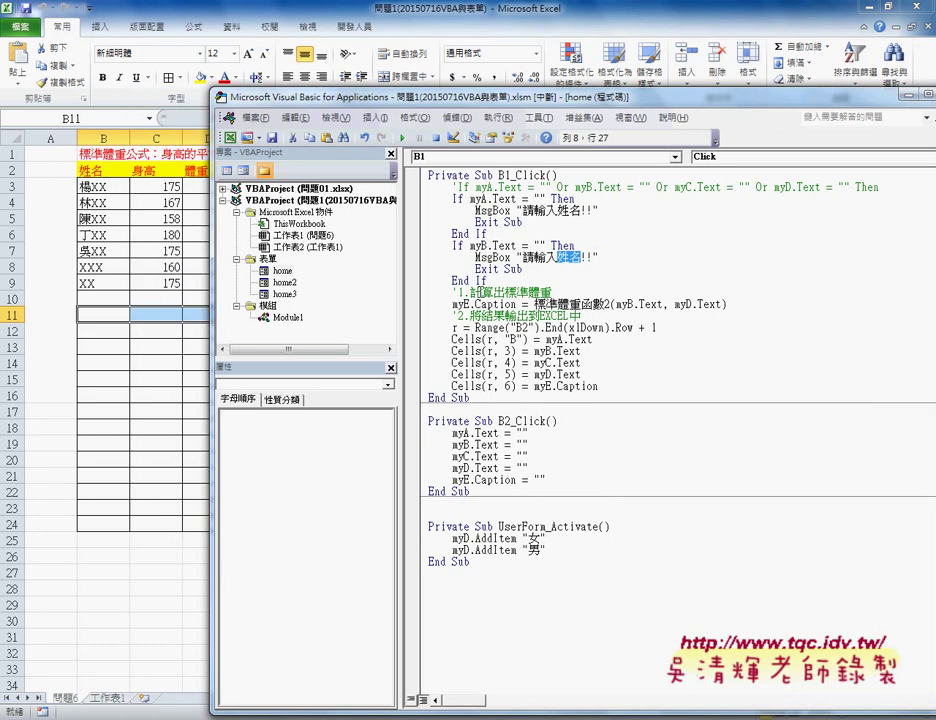
Add mya.SetFocus under the first message and run the form
left_click(627, 208)
key("Return")
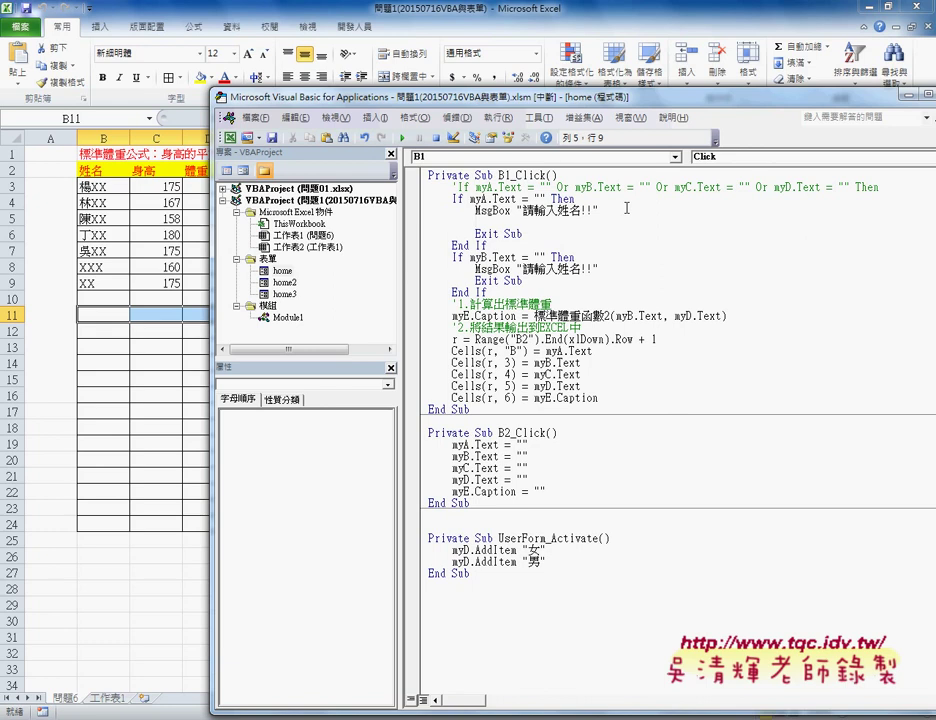
type("mya.set")
key("space")
key("F5")
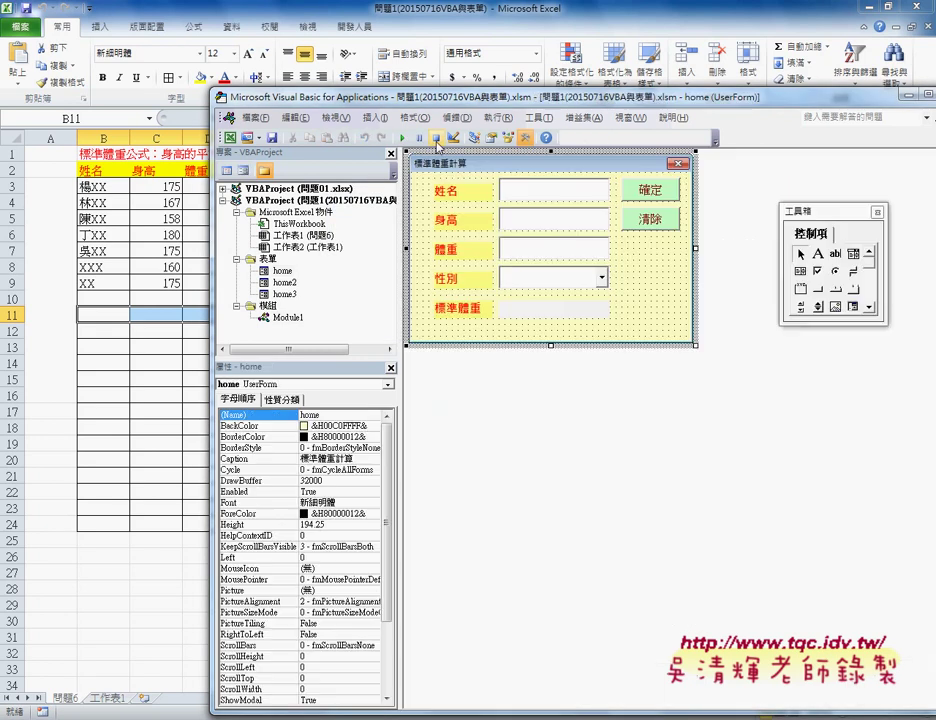
Test the form with name XXX and height X, then dismiss the 請輸入正確數字!! warning
left_click(574, 309)
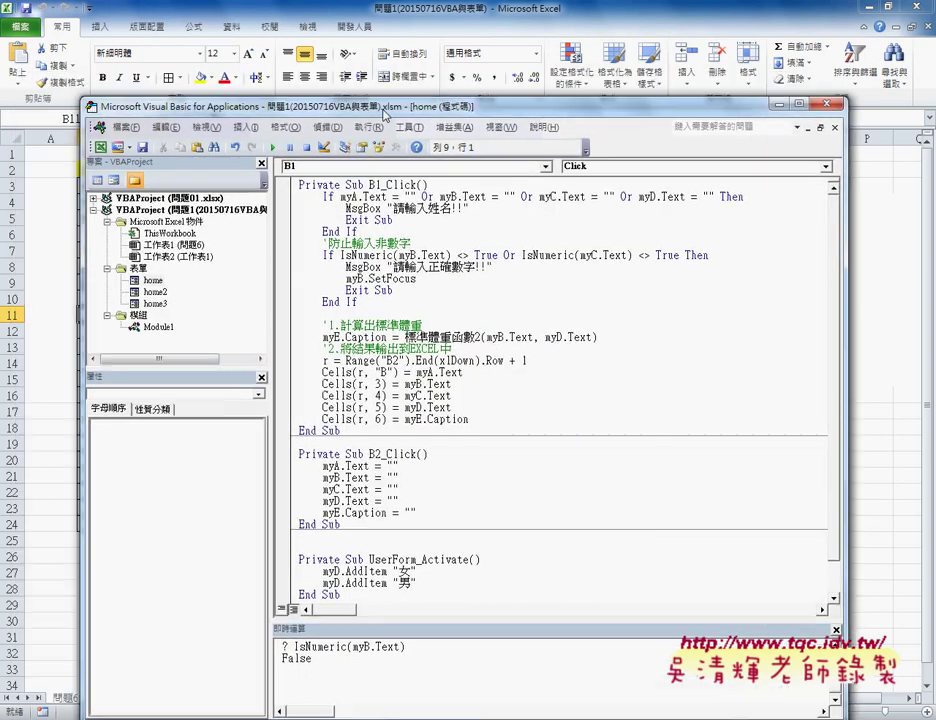
left_click(440, 301)
type("XXX")
key("Tab")
type("X")
left_click(564, 303)
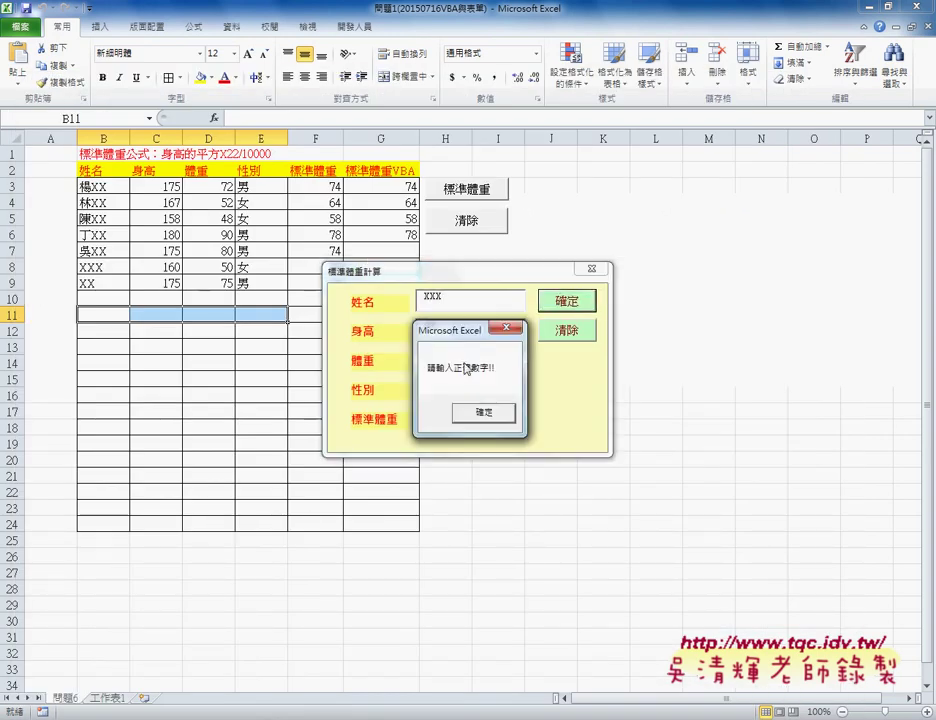
left_click_drag(470, 331, 572, 331)
left_click(622, 409)
Close the form and start the check as VBA.IsNumeric(myB.Text) <>True Or
left_click(594, 272)
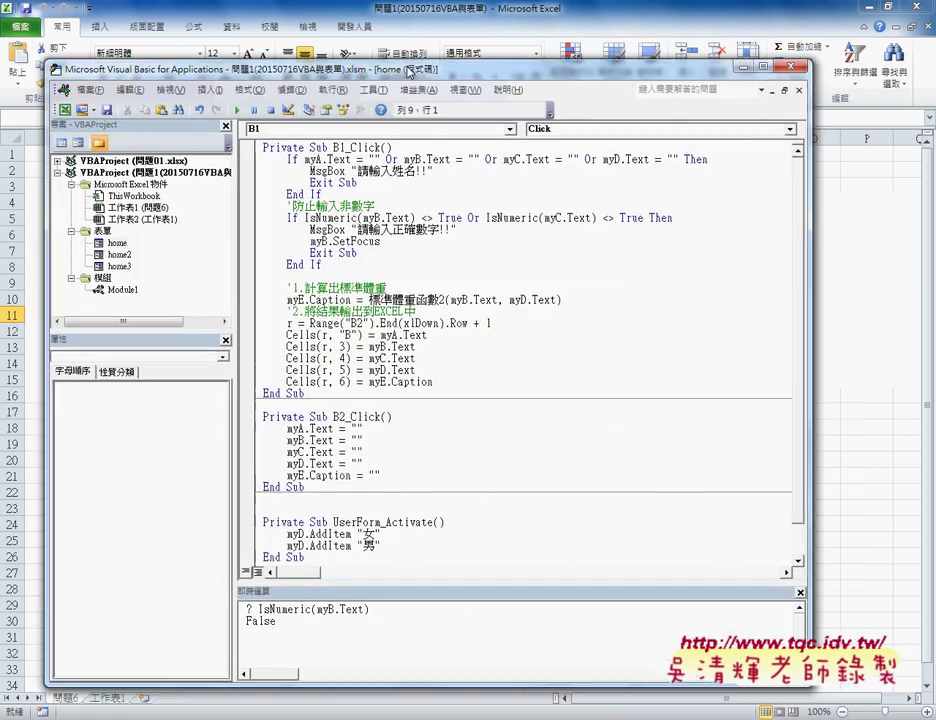
left_click_drag(265, 187, 356, 187)
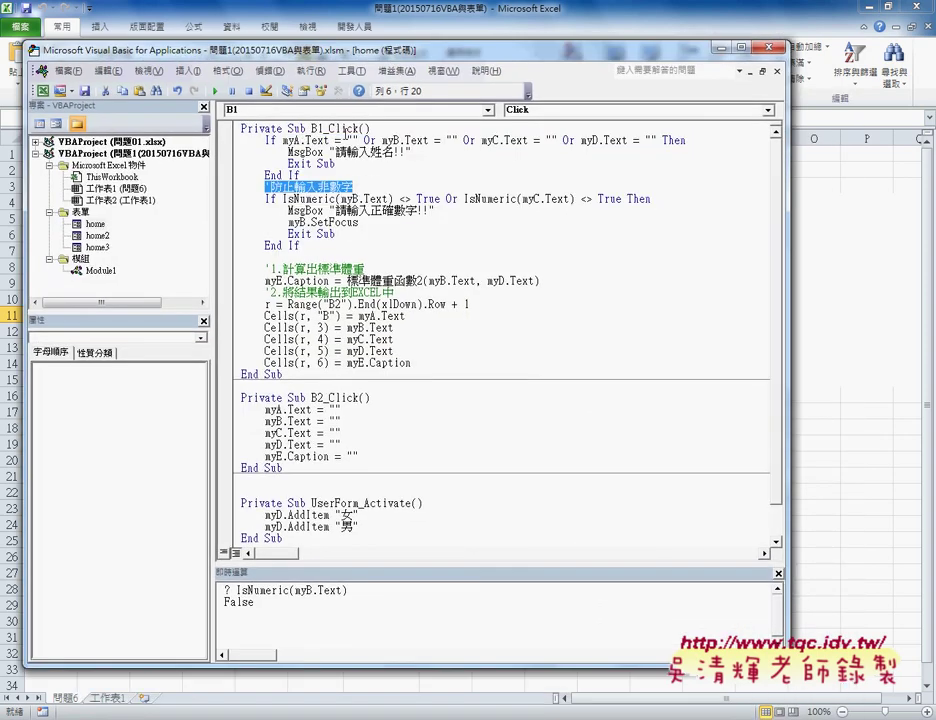
left_click_drag(282, 199, 335, 199)
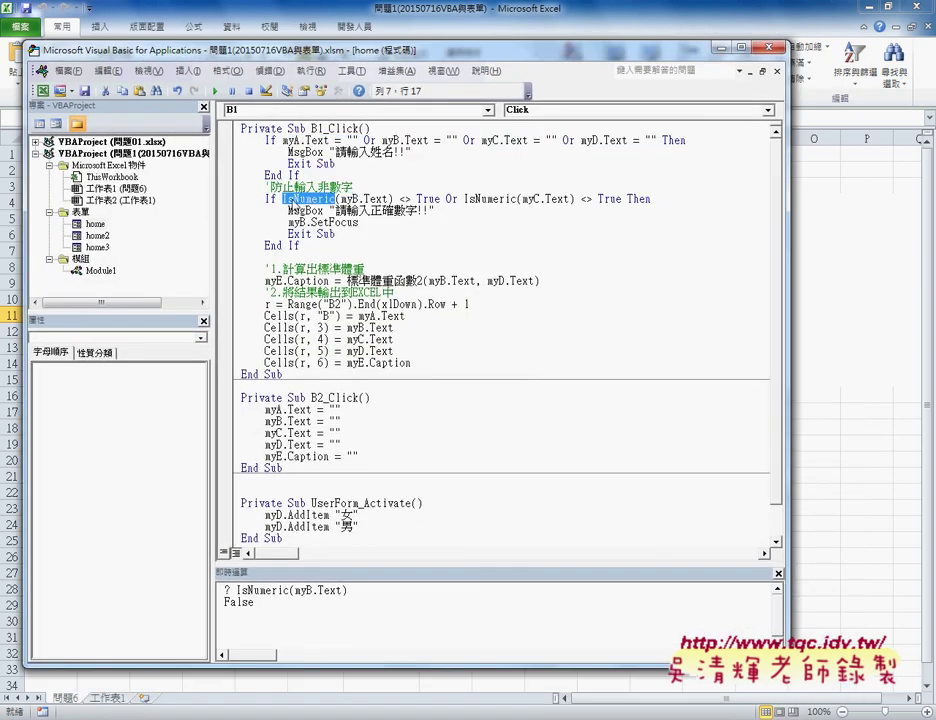
key("shift+End")
type("vba")
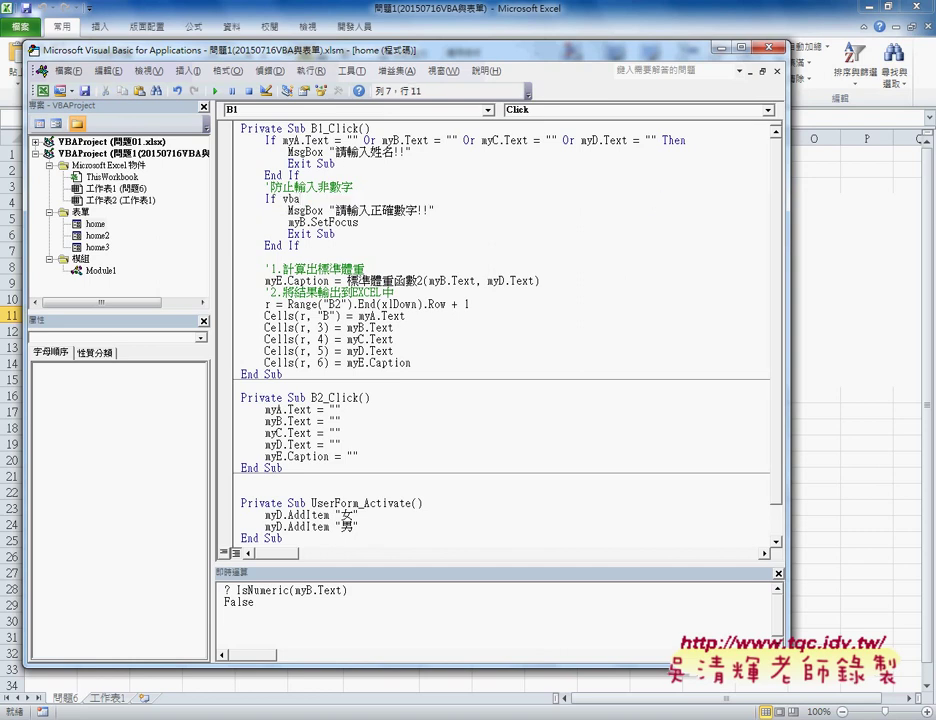
type(".is")
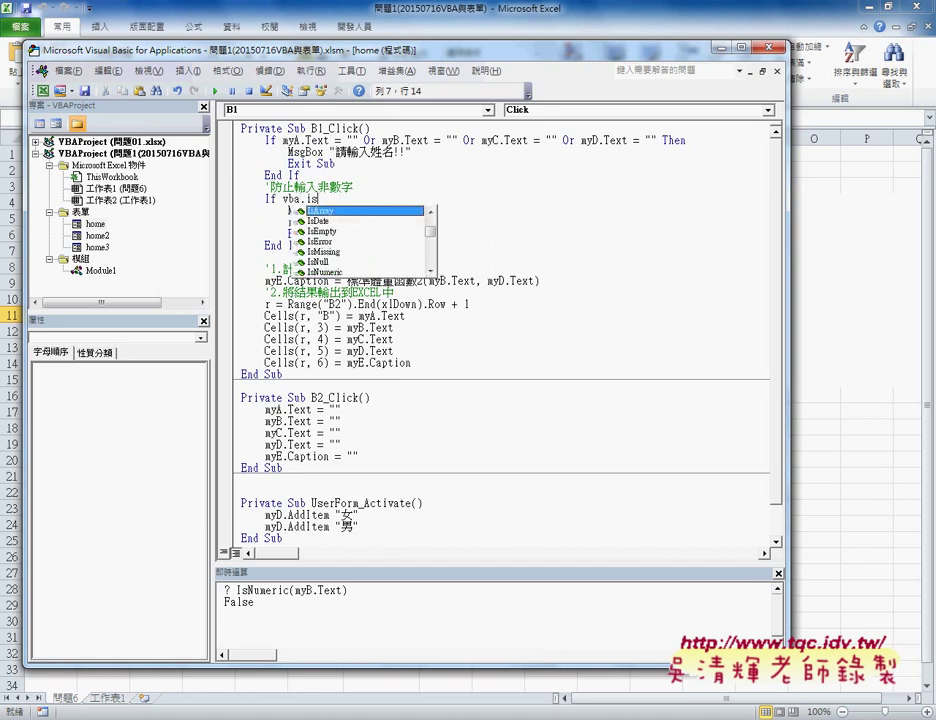
left_click(365, 220)
key("Down")
key("Down")
key("Down")
key("space")
type("(myB.Text")
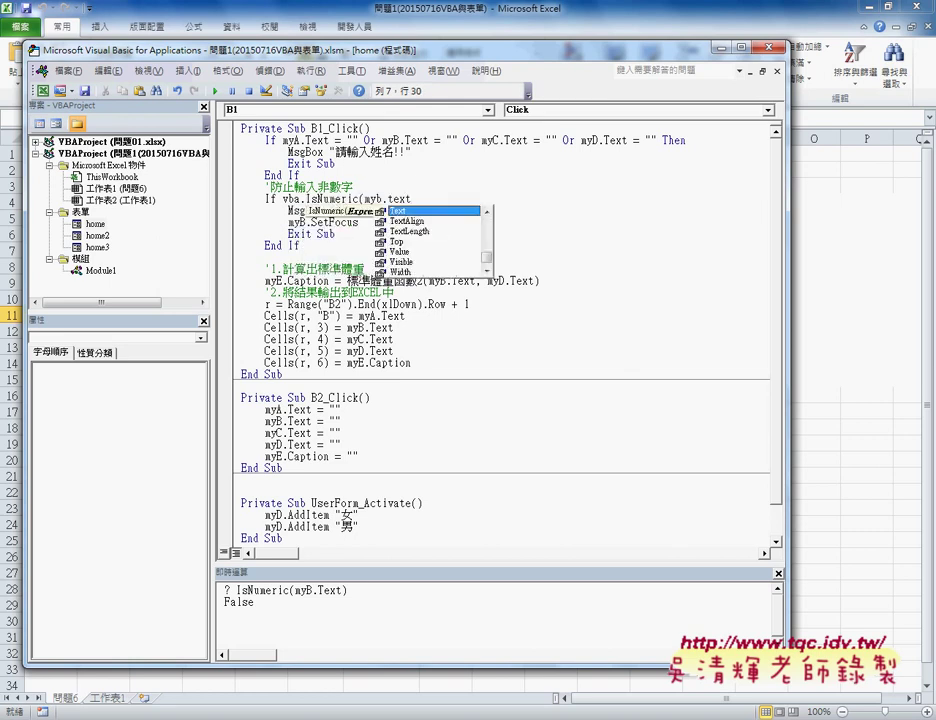
type(")")
left_click_drag(362, 199, 410, 199)
left_click(449, 198)
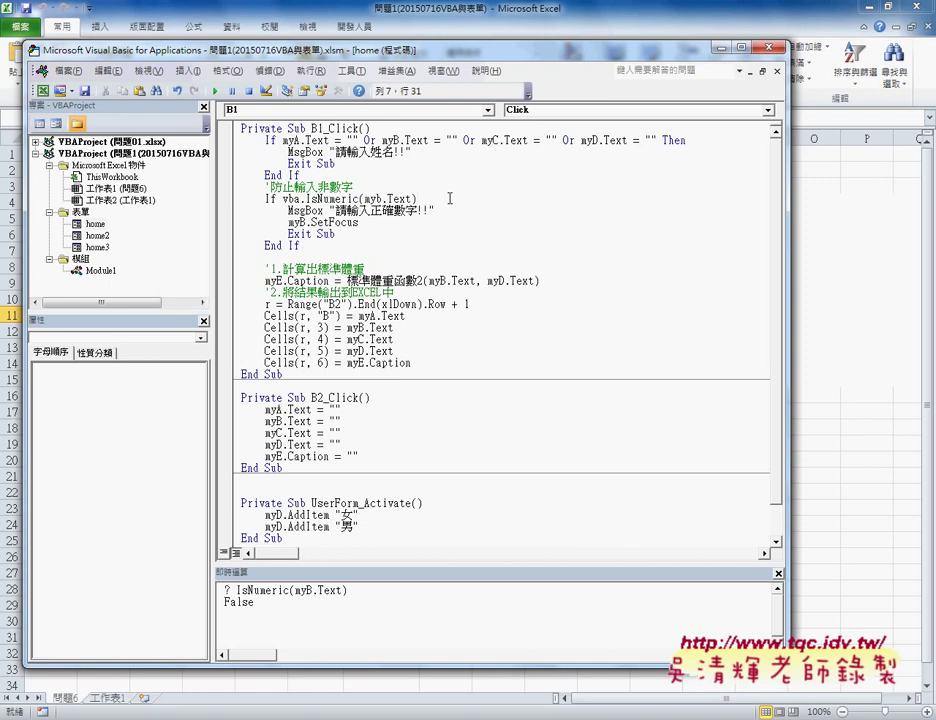
type("<>")
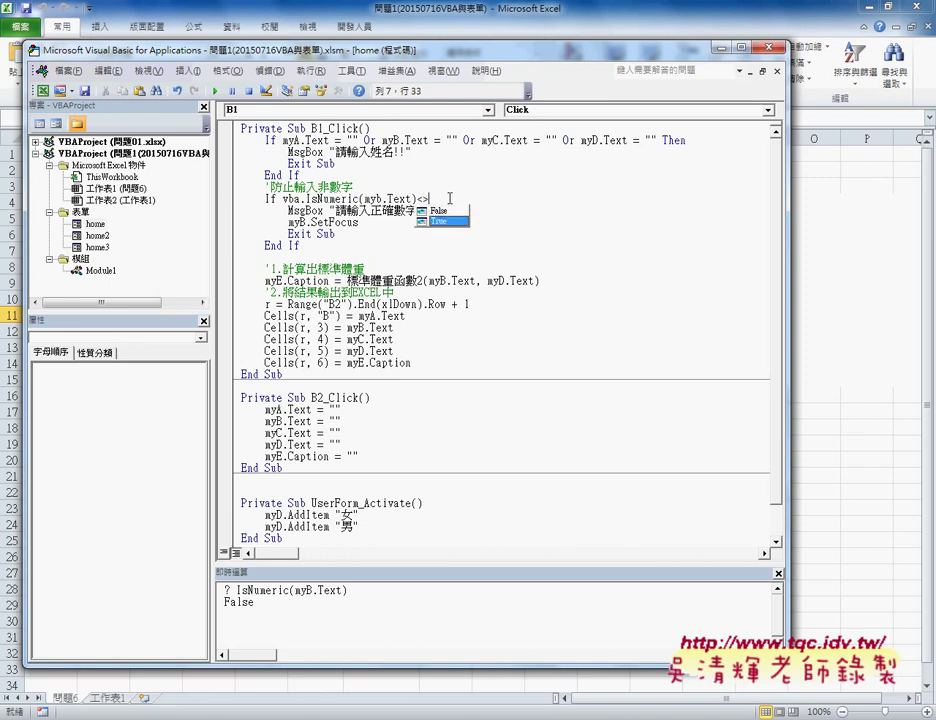
type("True or")
Add the matching VBA.IsNumeric(myC.Text) <>True test and end the condition with Then
left_click_drag(283, 199, 418, 199)
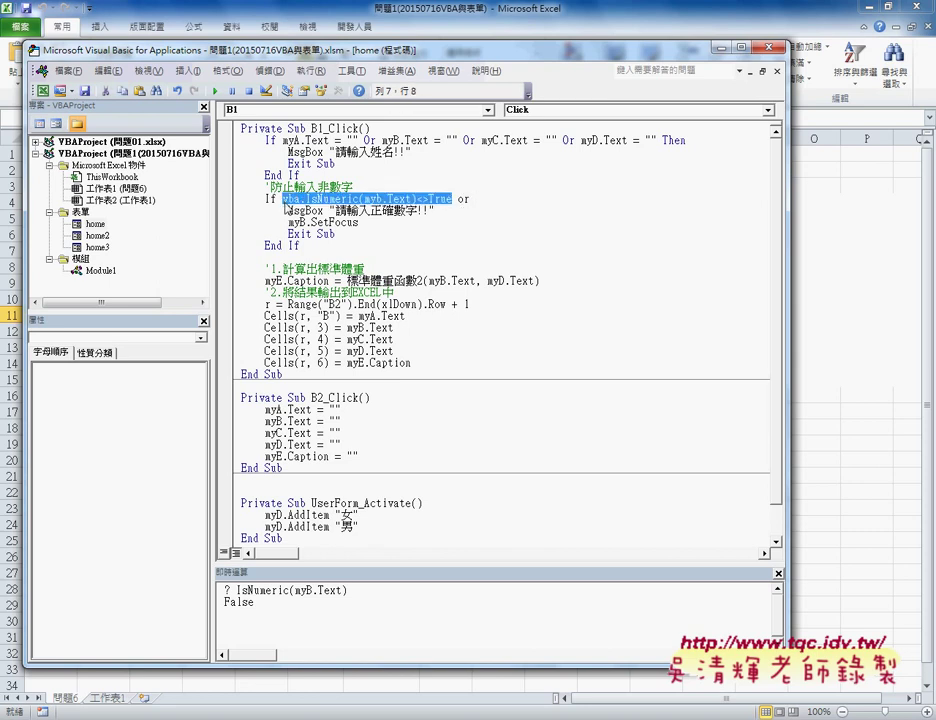
key("ctrl+c")
key("End")
key("ctrl+v")
type("<>True")
double_click(574, 199)
type("myC")
left_click(654, 199)
type("then")
Give the warning MsgBox the vbInformation style
left_click(502, 212)
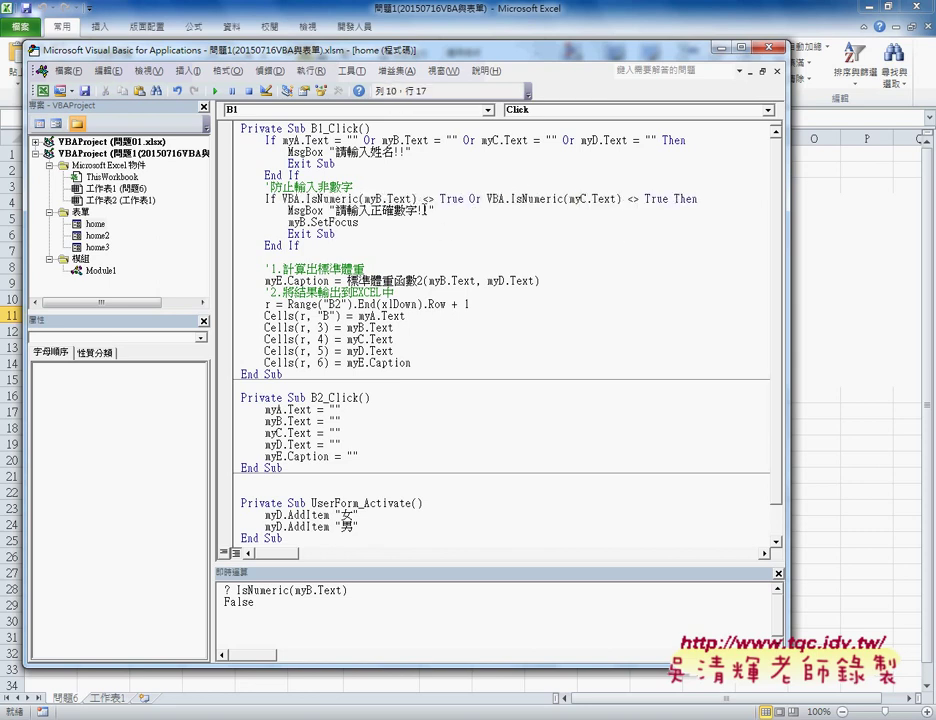
type(",")
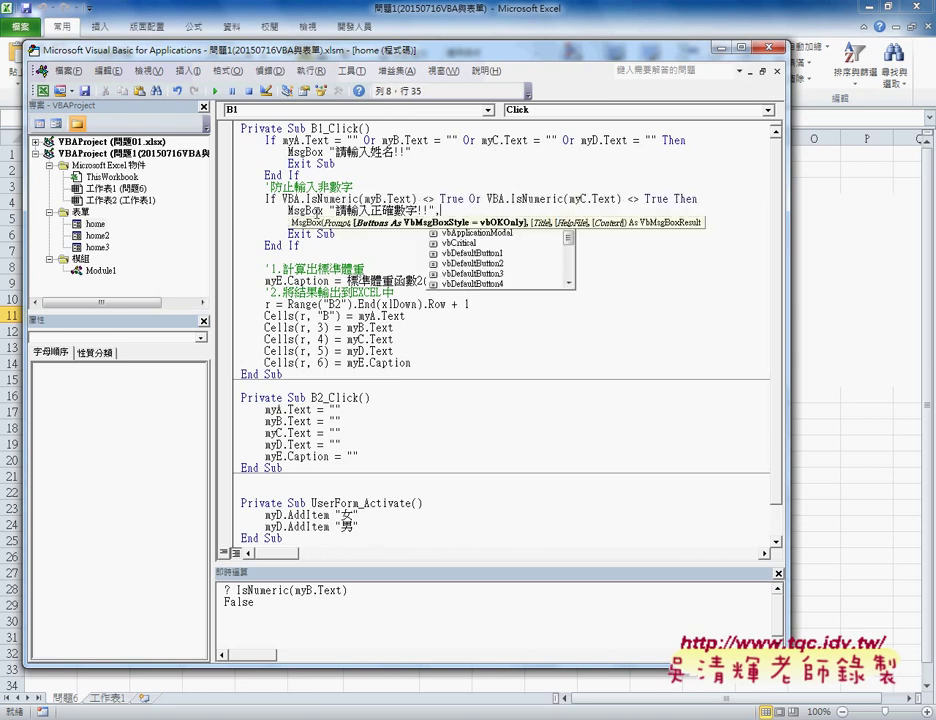
key("Down")
key("Down")
key("Down")
key("Down")
key("Down")
key("Down")
key("Down")
key("Down")
key("Down")
key("Down")
key("Down")
key("Down")
key("Up")
key("Up")
key("Up")
key("Up")
key("Up")
key("Up")
key("Tab")
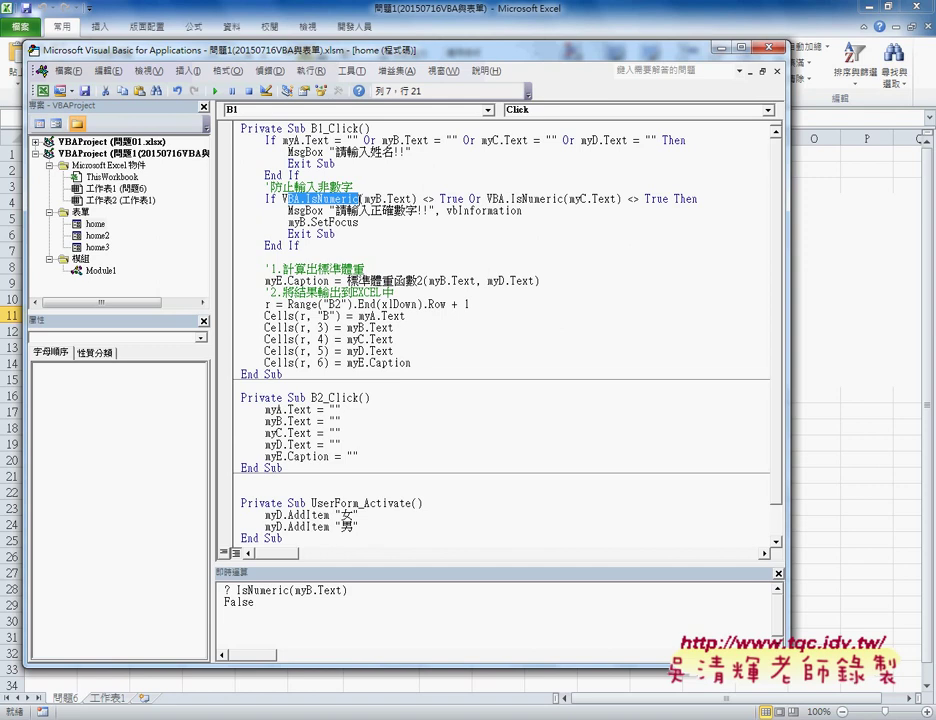
Run the form with F5 and enter XXX for name and height
key("F5")
type("XXX\tXXX")
key("Tab")
Enter weight XX and gender 女, submit, and dismiss the information-icon number warning
type("XX")
key("Tab")
type("女")
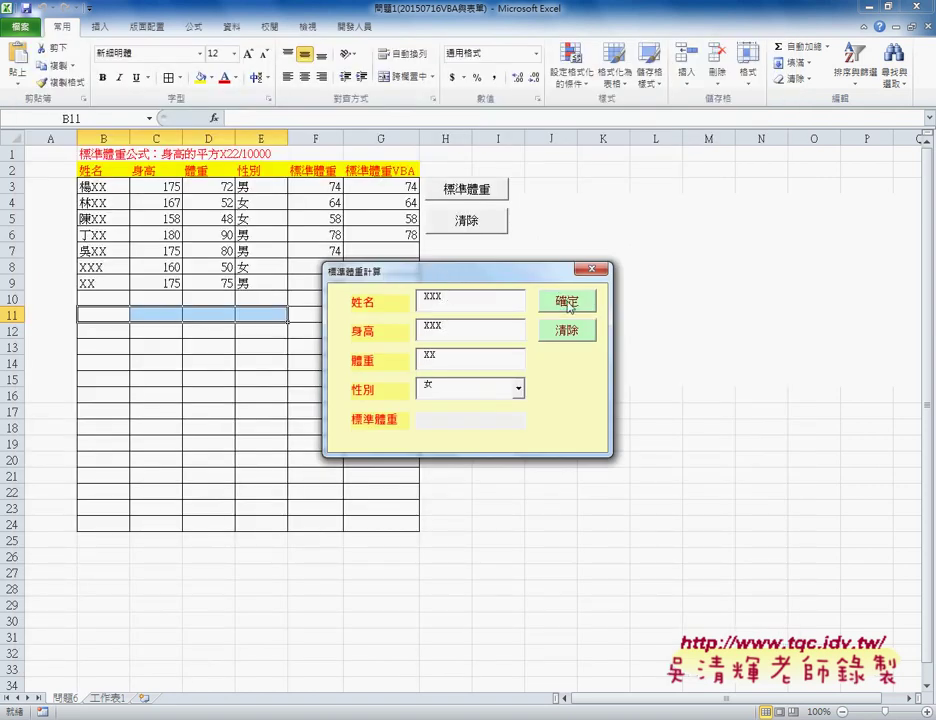
left_click(567, 303)
left_click_drag(477, 328, 580, 313)
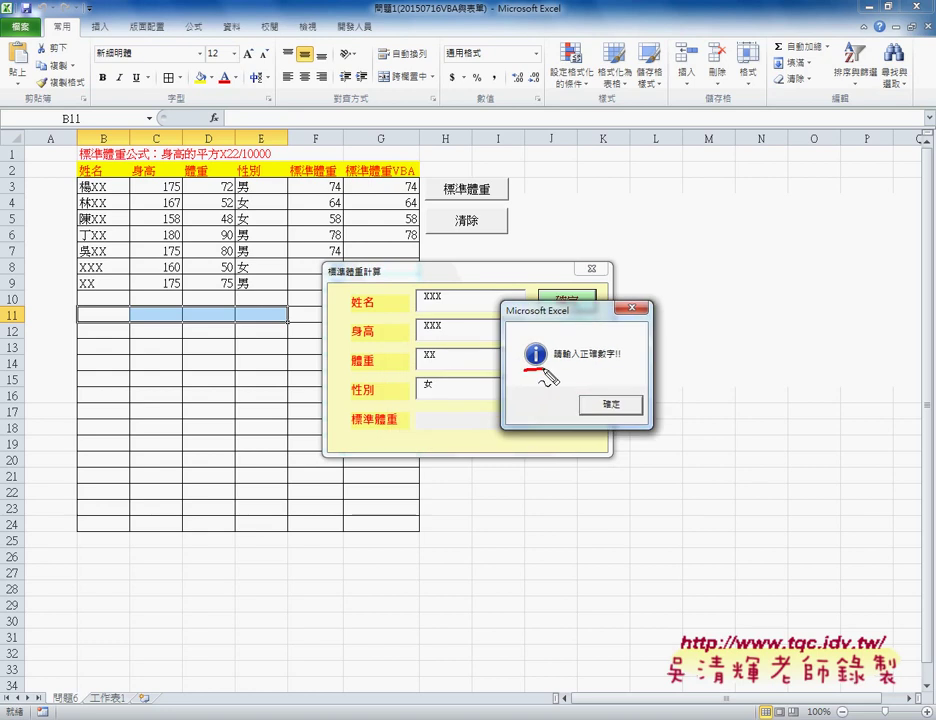
left_click_drag(545, 375, 548, 379)
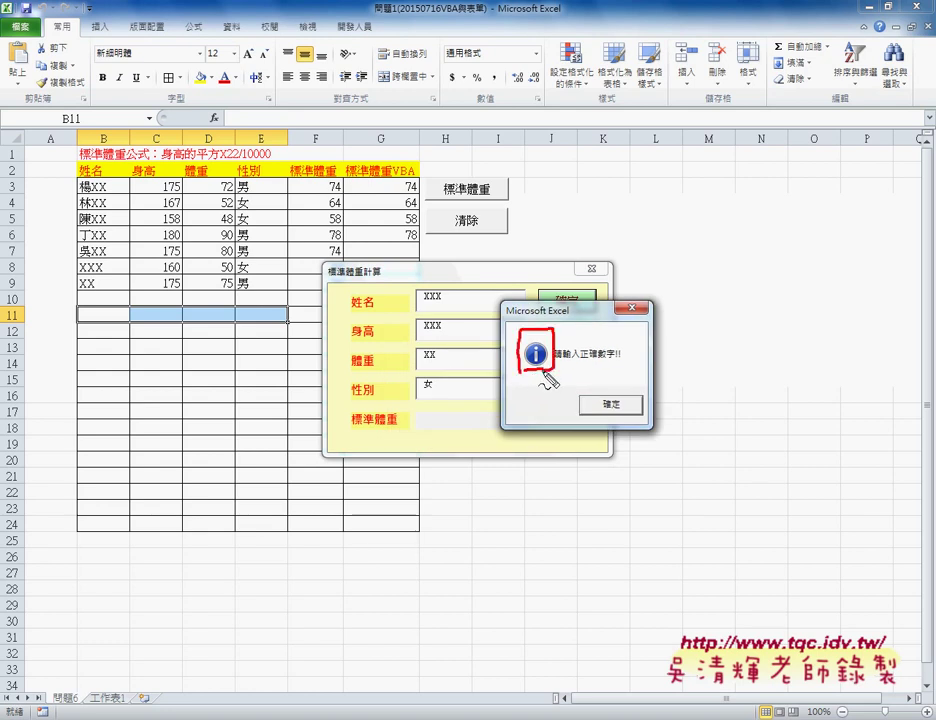
left_click(611, 404)
Correct height to 175 and weight to 65 and submit, adding row 10 with standard weight 71
left_click_drag(464, 328, 397, 328)
type("175")
left_click_drag(450, 358, 407, 358)
type("65")
left_click(549, 305)
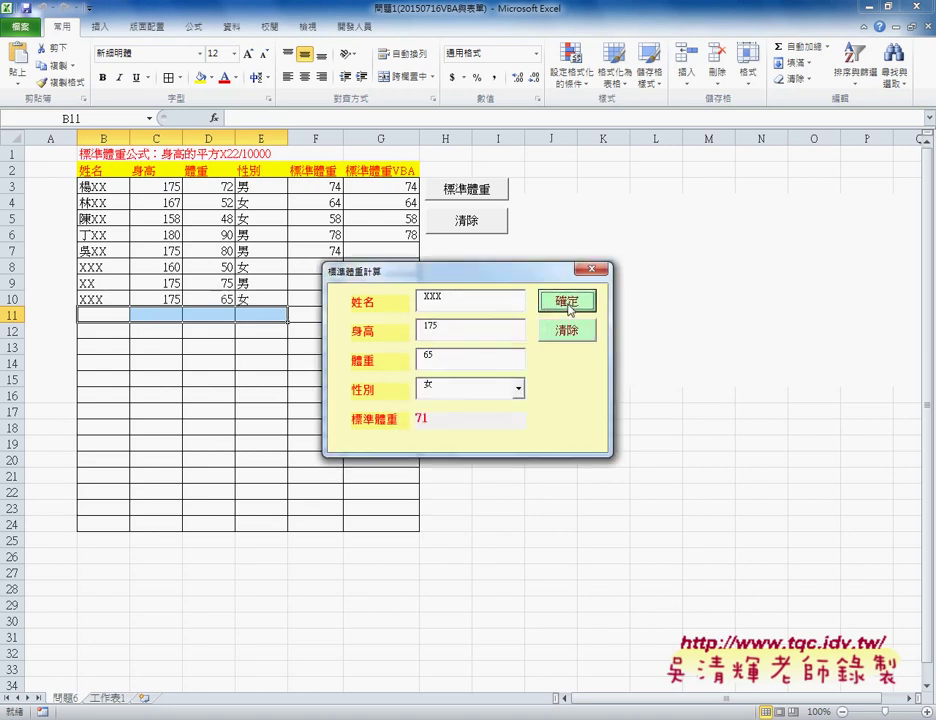
left_click_drag(515, 273, 629, 276)
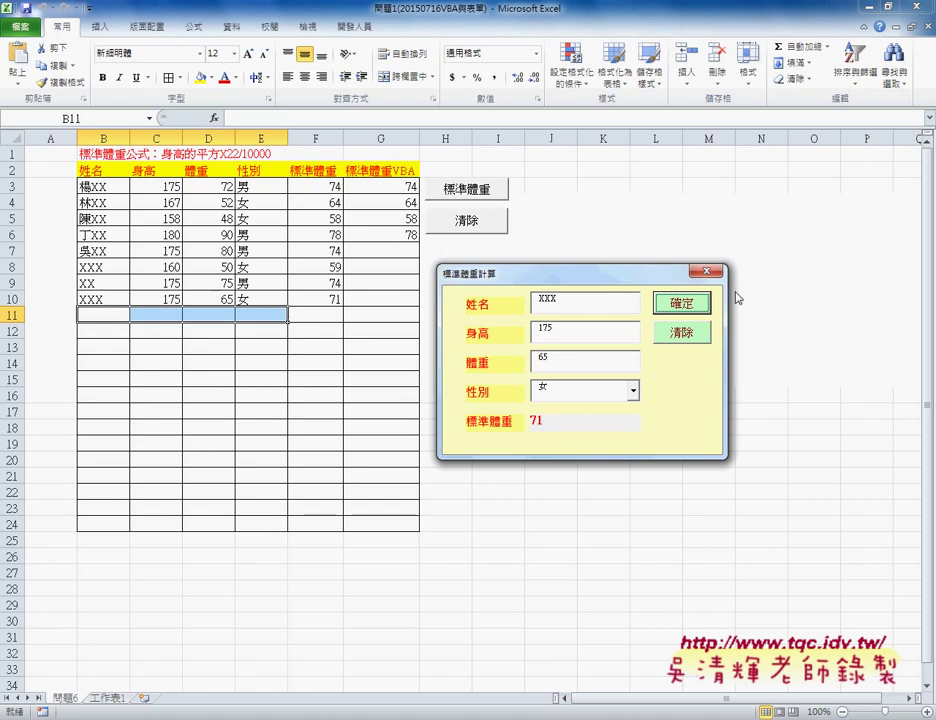
Return to the VBA editor with Alt+F11, close the code and home3 windows, and select the height textbox
key("alt+F11")
left_click(777, 72)
left_click(779, 77)
left_click(330, 181)
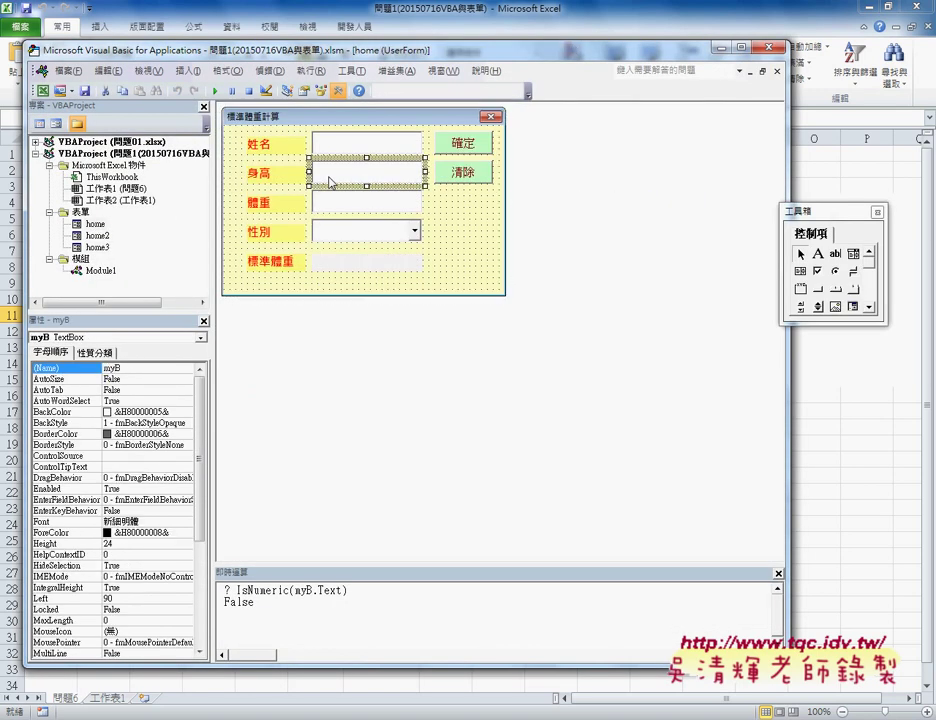